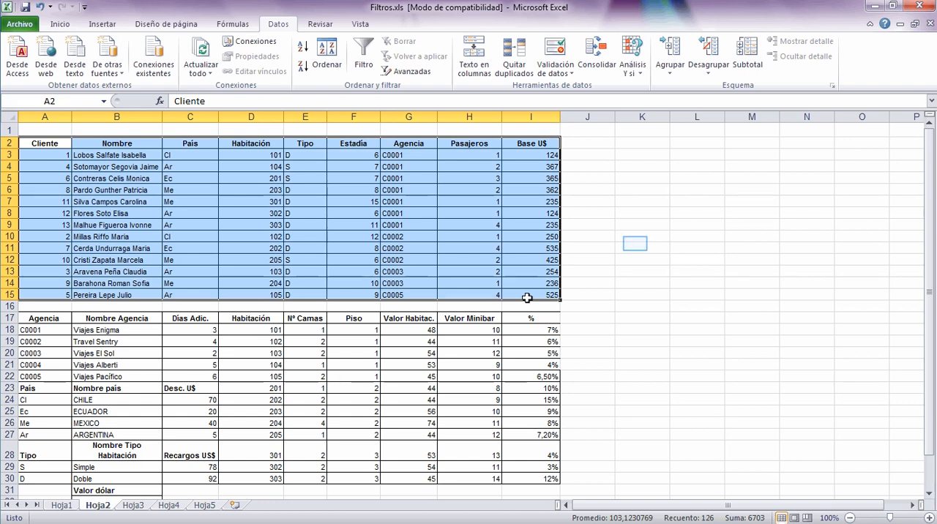
Turn on column filters for the client table's header row A2:I2.
click(632, 247)
drag(36, 142, 524, 151)
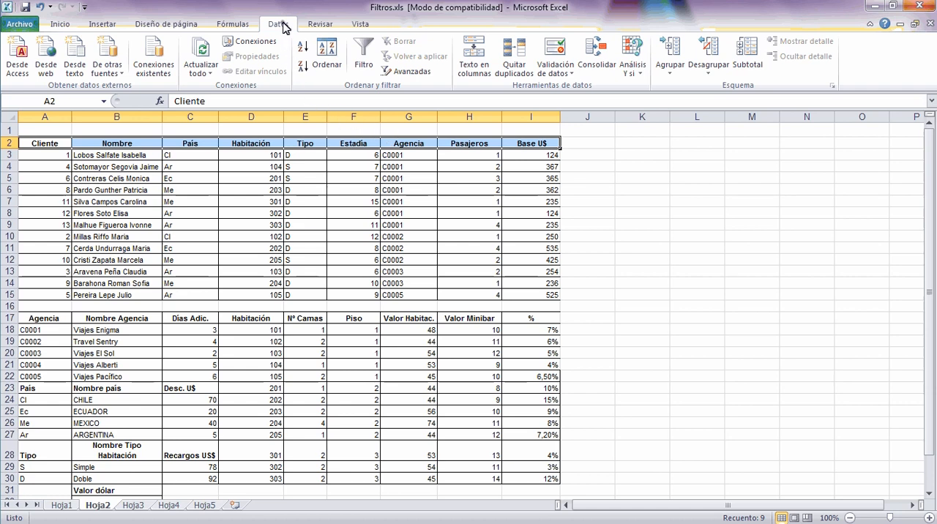
click(374, 67)
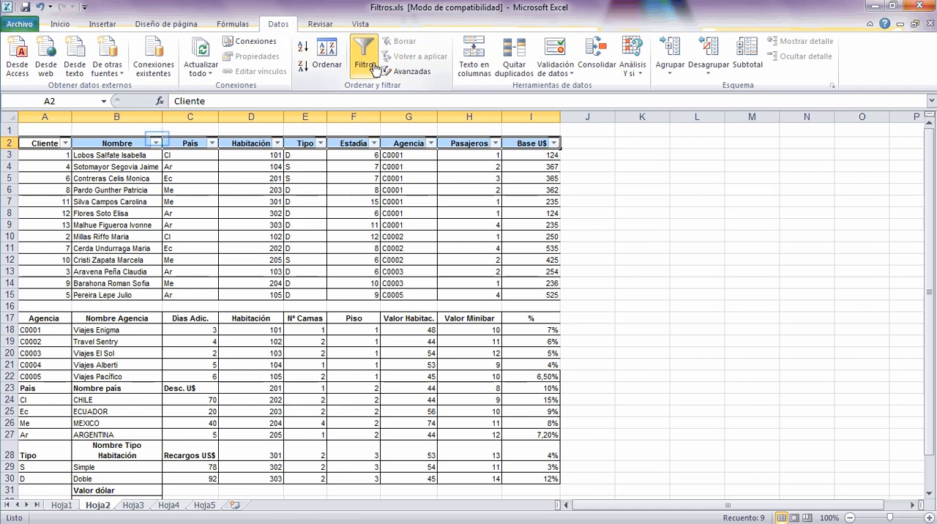
Filter the Nombre column to show only the client in row 9.
click(157, 143)
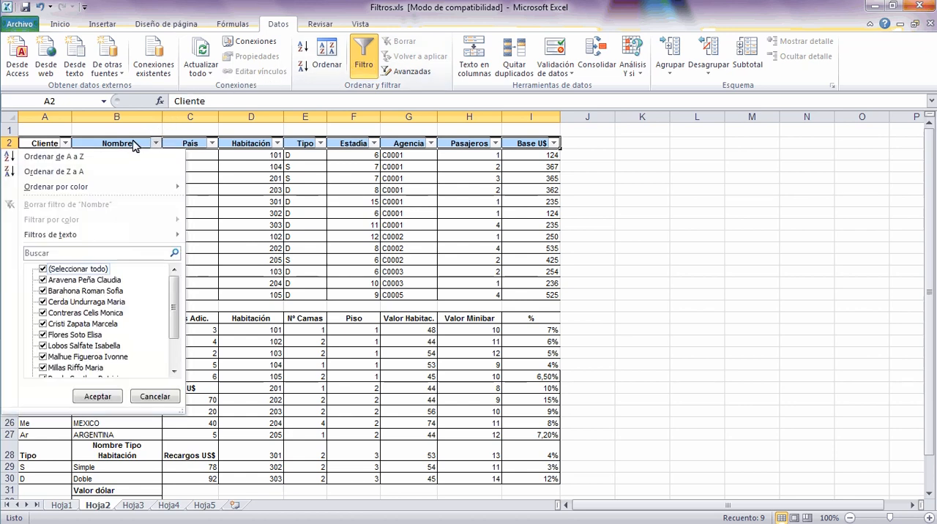
click(43, 270)
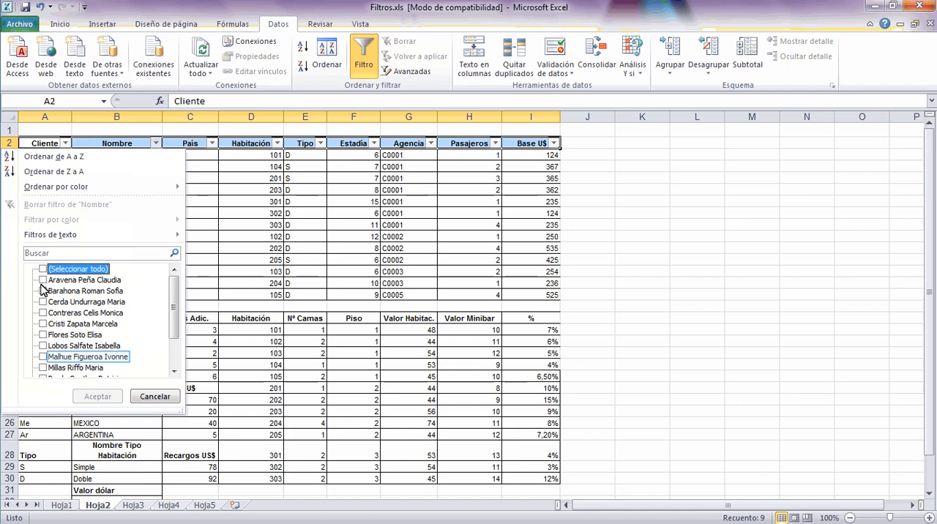
click(42, 356)
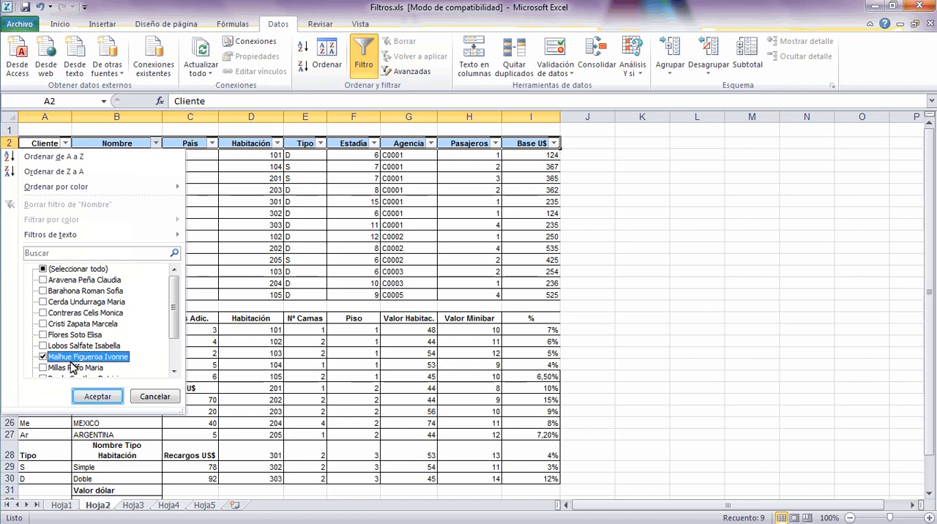
click(96, 397)
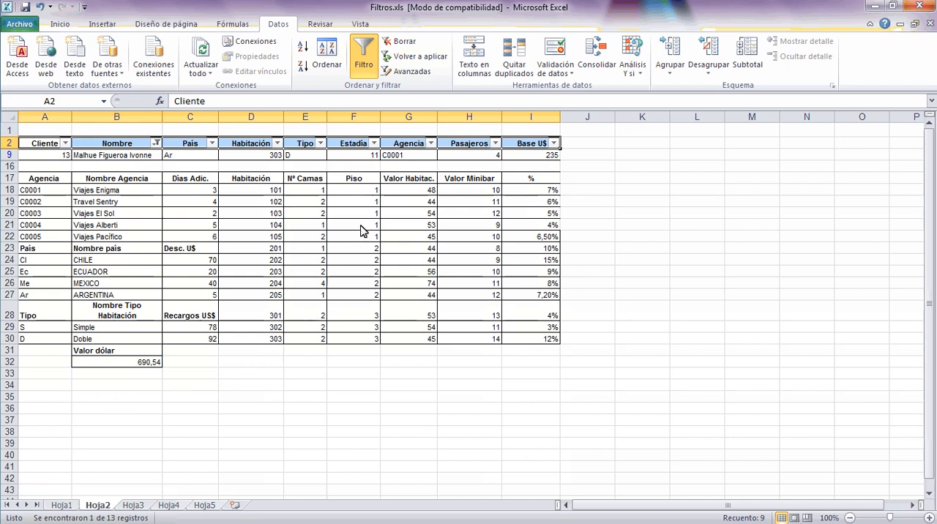
Clear the Nombre filter and turn off the column filters on the client table.
click(390, 42)
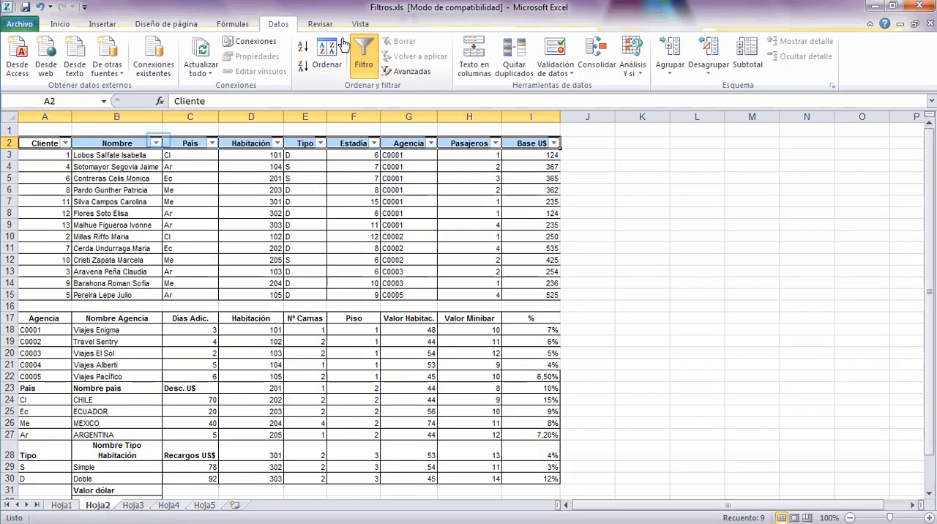
click(156, 142)
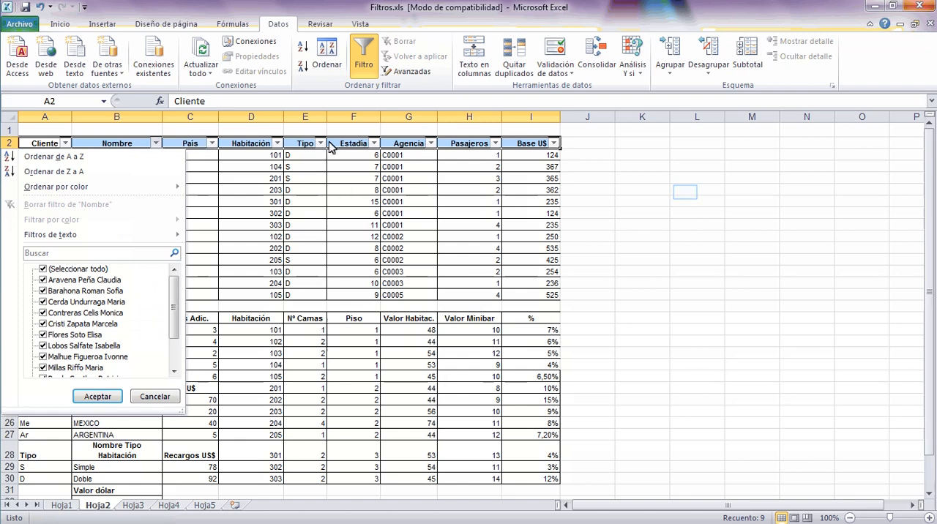
click(686, 198)
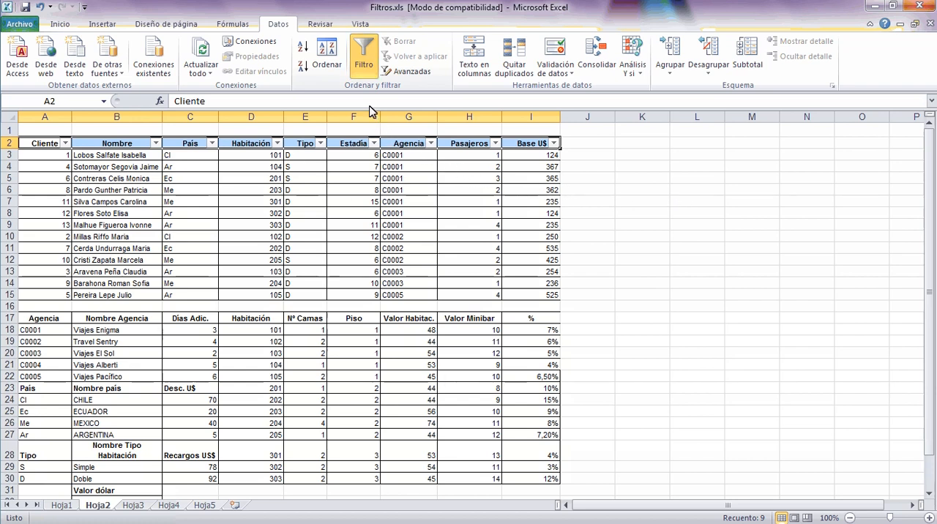
click(360, 68)
click(686, 224)
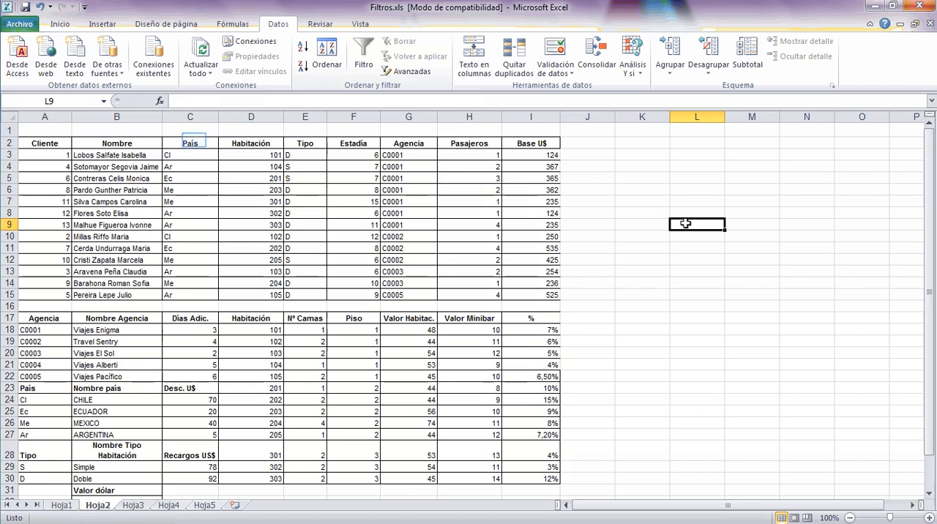
Copy the País header from C2 and paste it as values into K2.
click(194, 140)
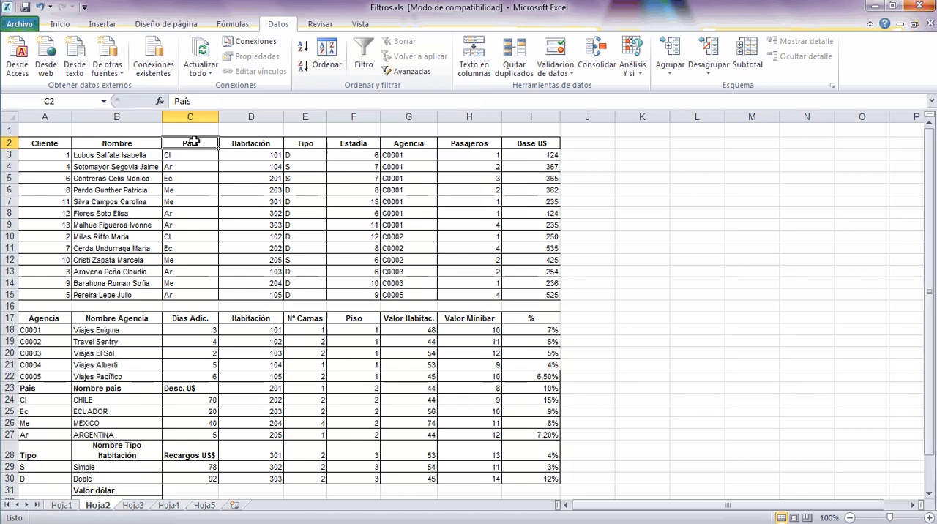
key(ctrl+c)
right_click(190, 142)
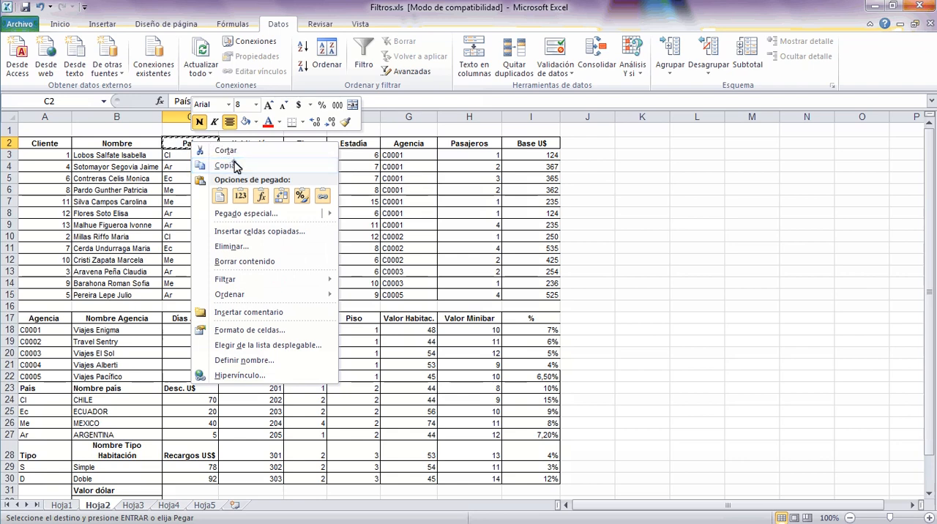
click(234, 165)
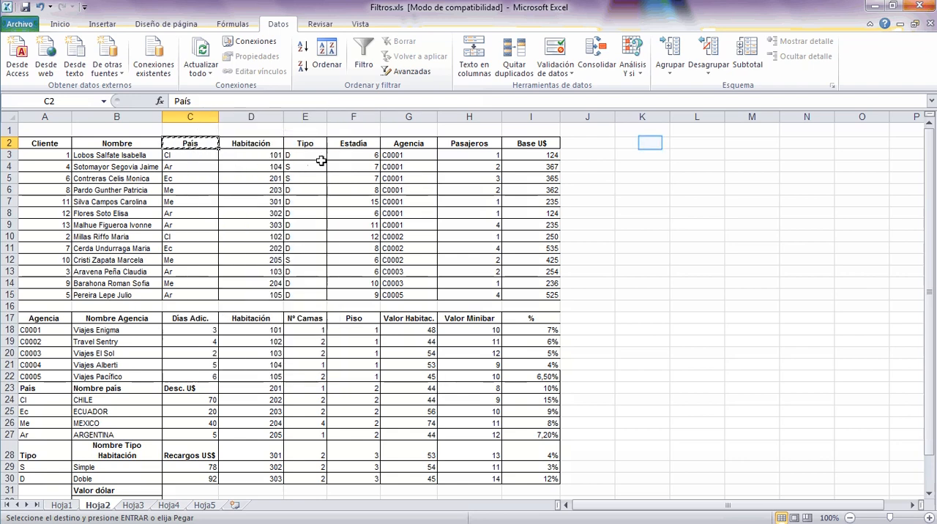
right_click(650, 142)
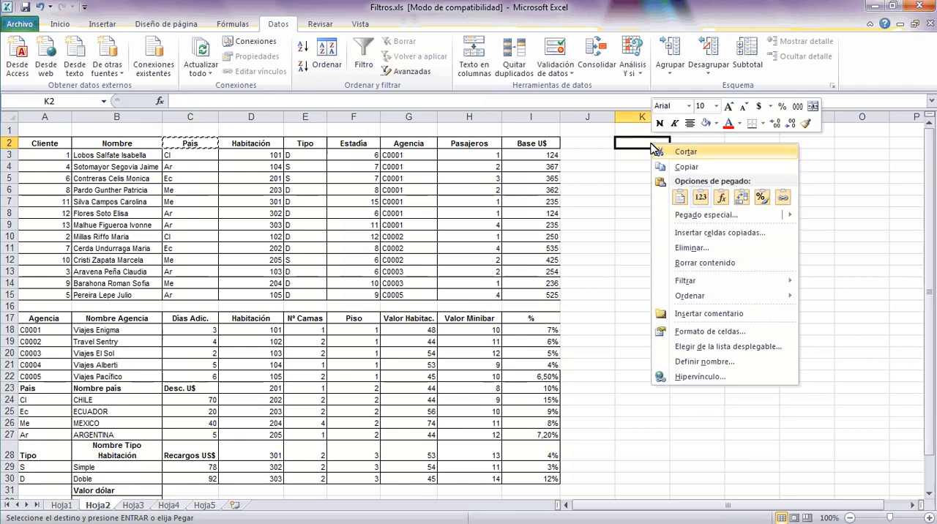
click(701, 197)
click(671, 212)
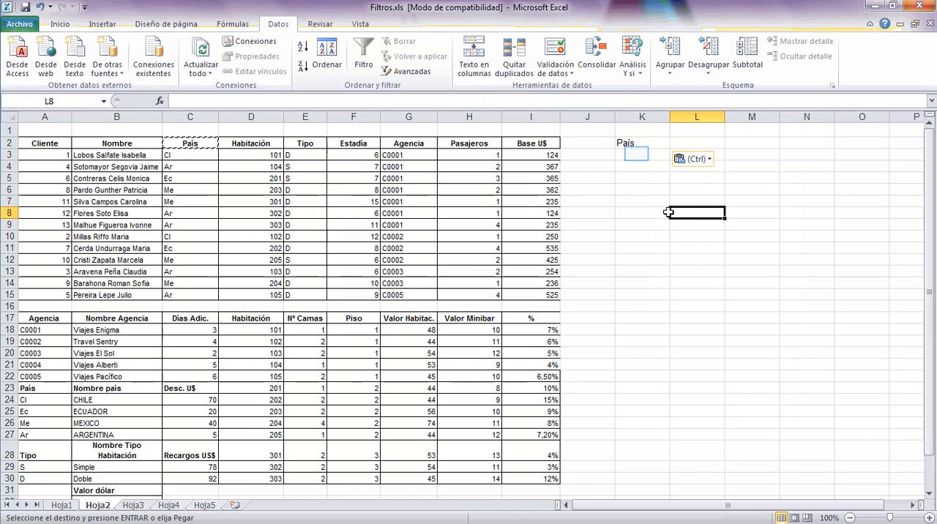
Copy the country code Me from C7 and paste it as values into K3, under the País criteria header.
click(637, 154)
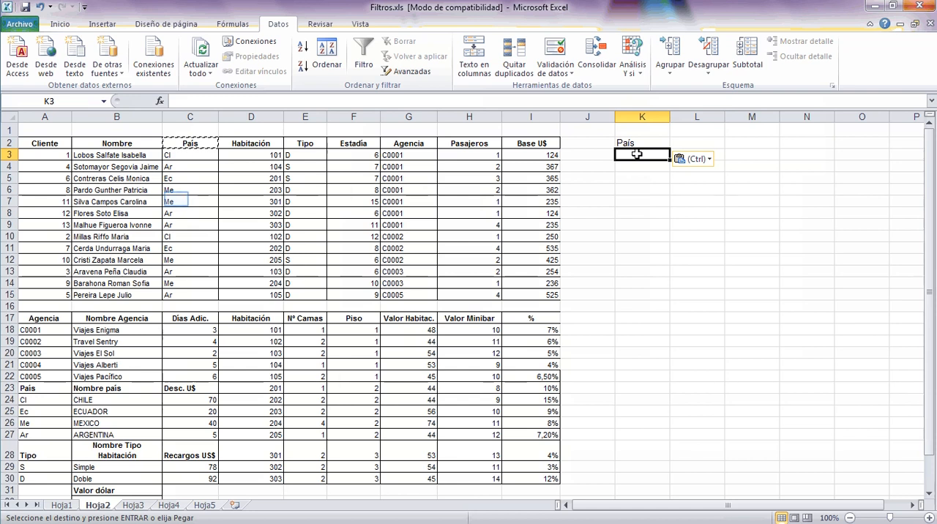
click(176, 199)
right_click(176, 200)
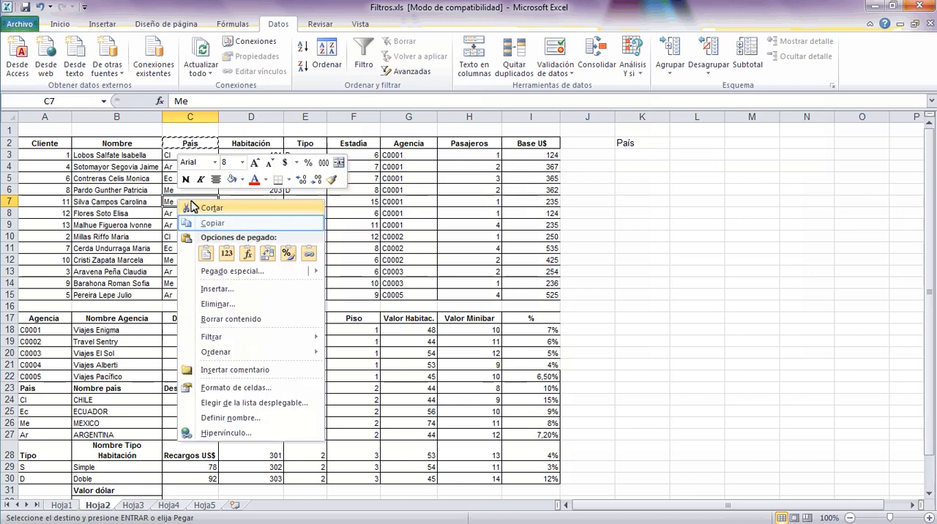
click(245, 224)
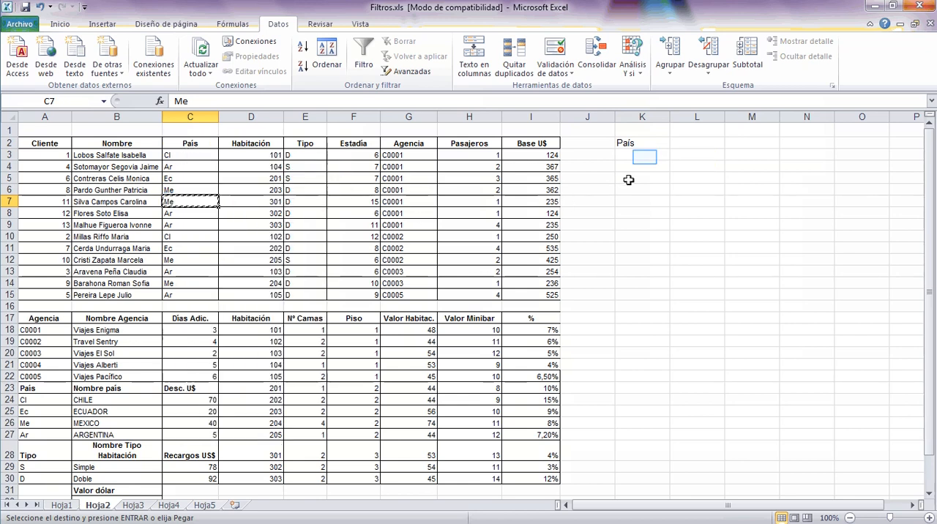
right_click(646, 156)
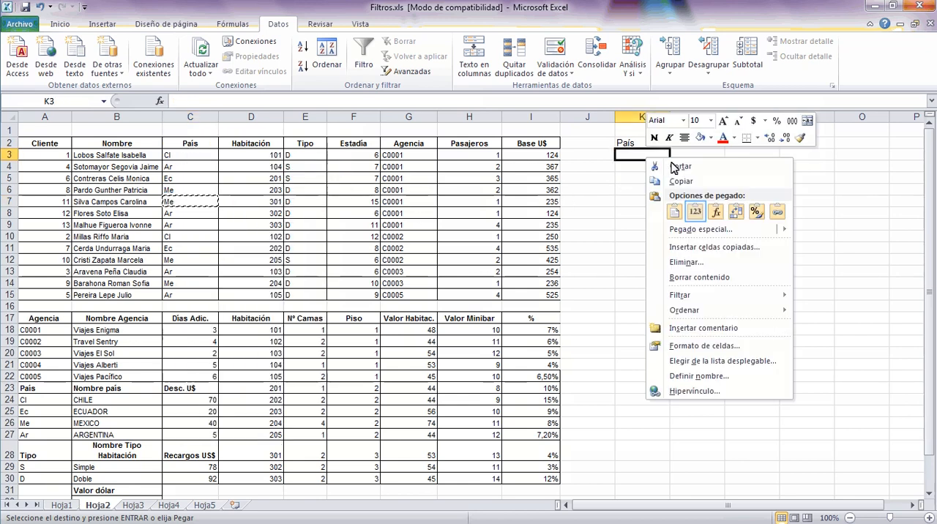
click(695, 212)
click(647, 215)
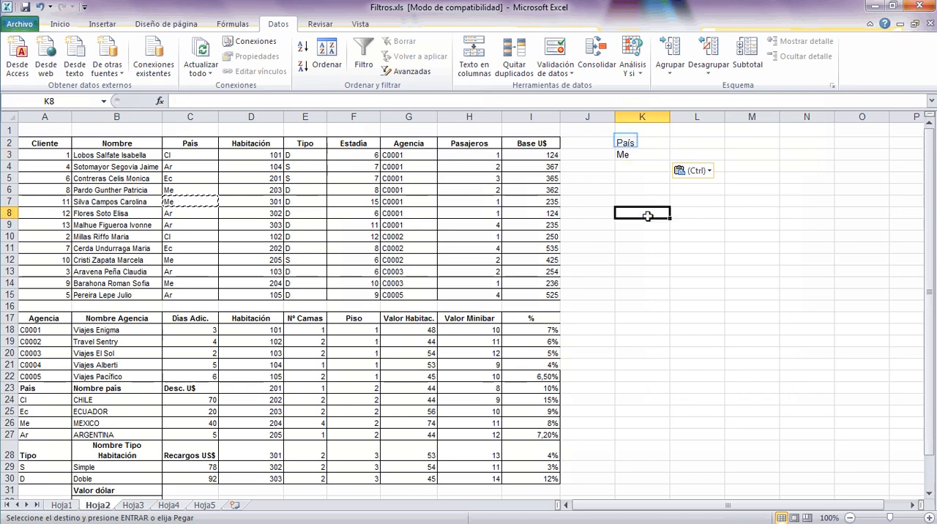
click(625, 141)
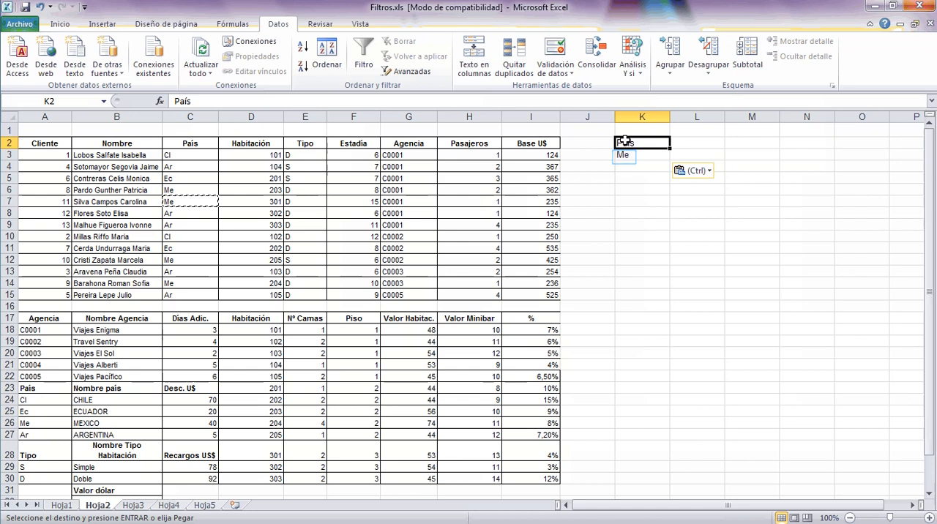
click(622, 156)
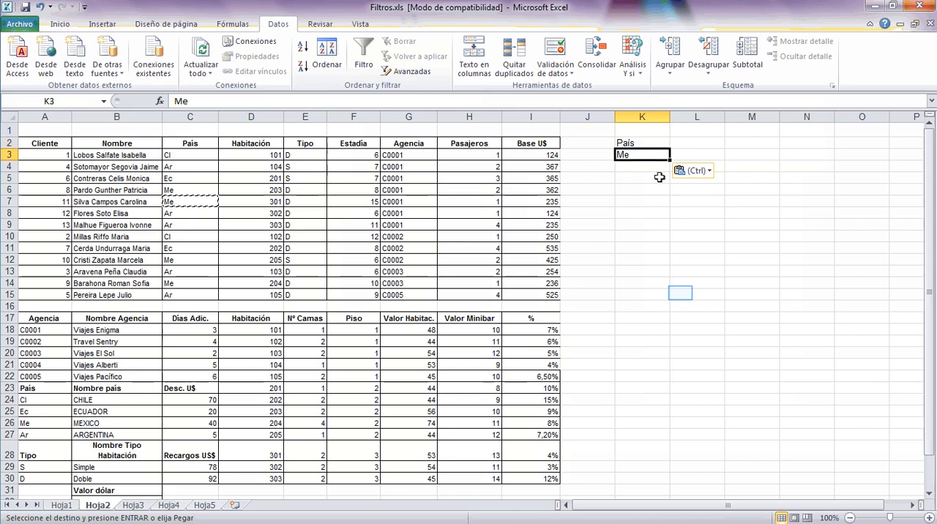
click(680, 293)
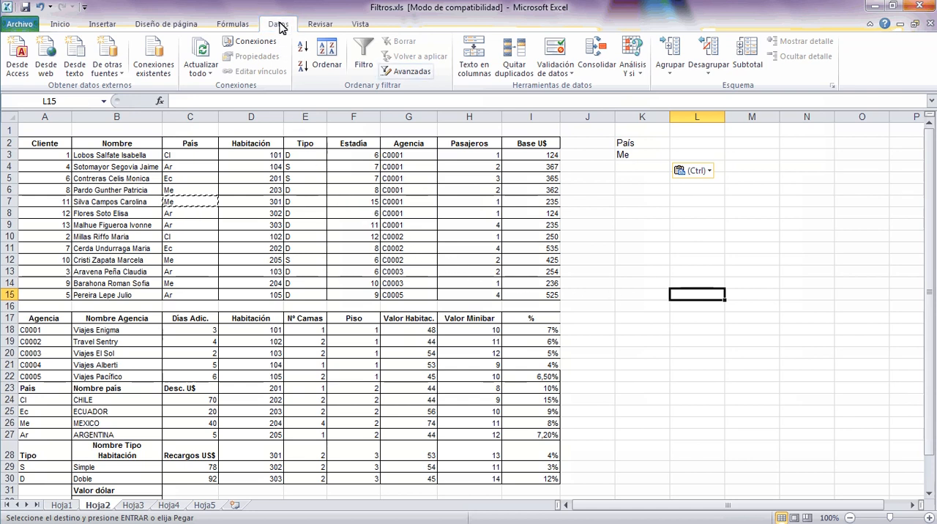
Start an advanced filter and set its list range to A2:I15 on Hoja2.
click(415, 71)
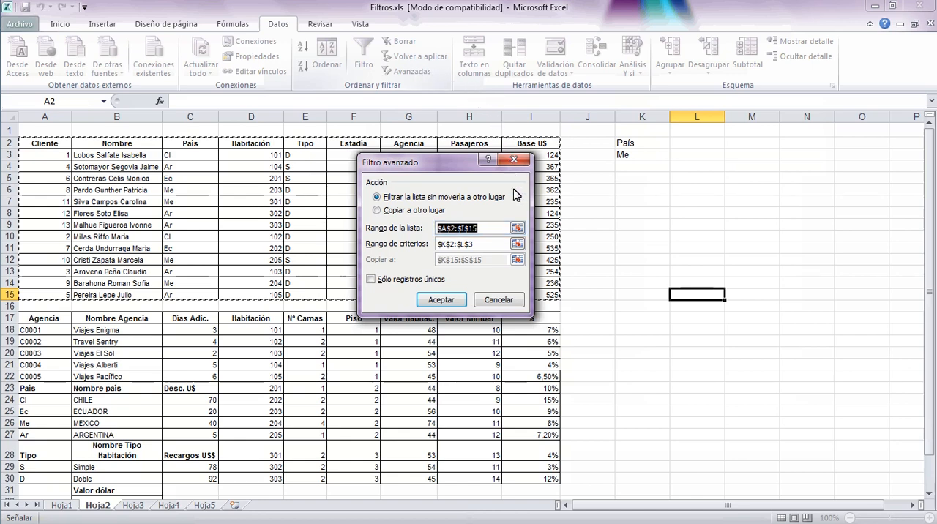
click(517, 230)
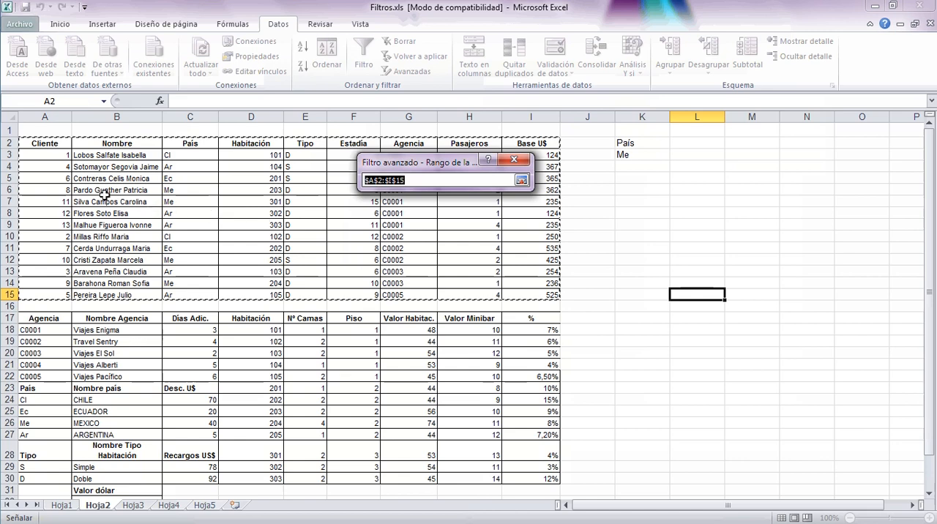
click(36, 148)
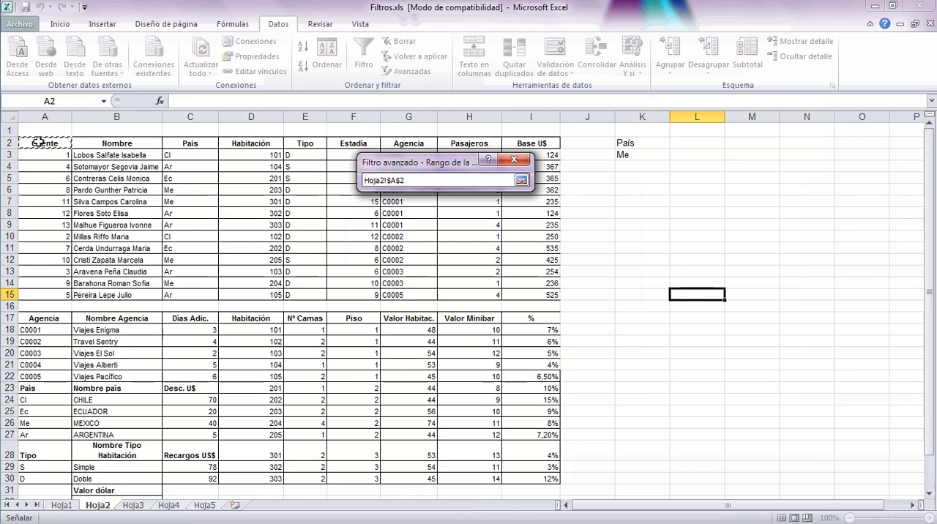
drag(97, 150, 535, 301)
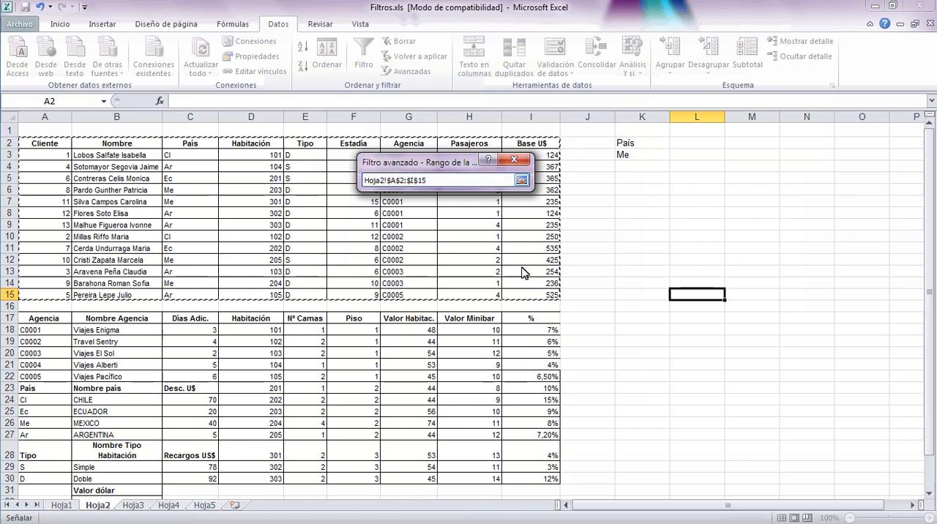
click(521, 180)
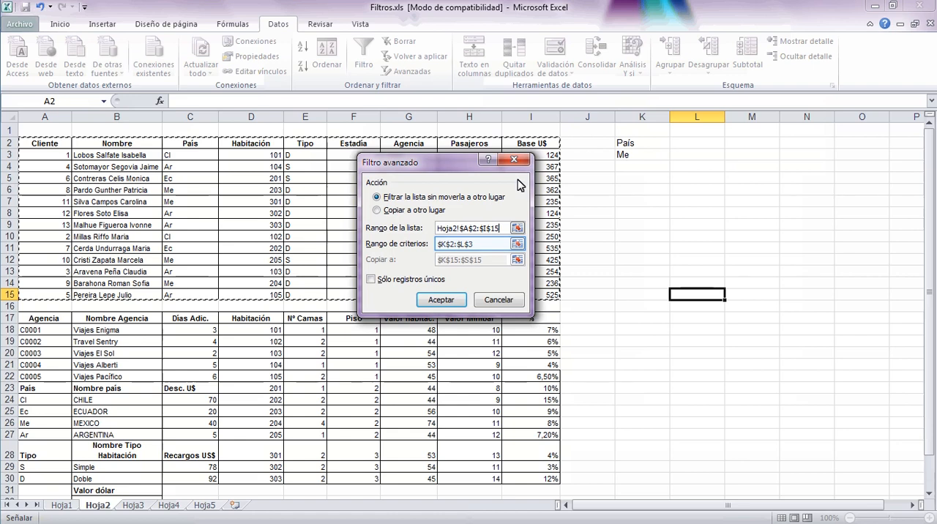
Set the advanced filter's criteria range to K2:K3.
click(517, 245)
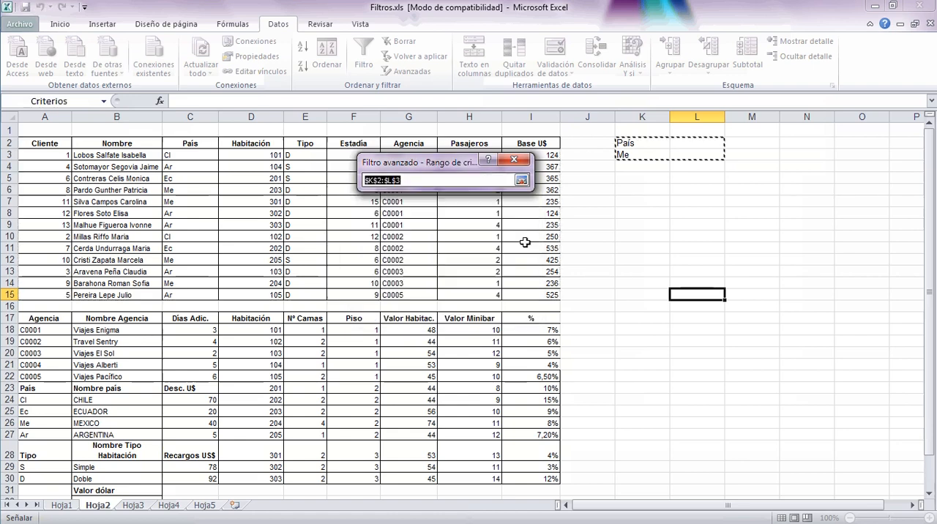
click(638, 143)
drag(639, 143, 639, 156)
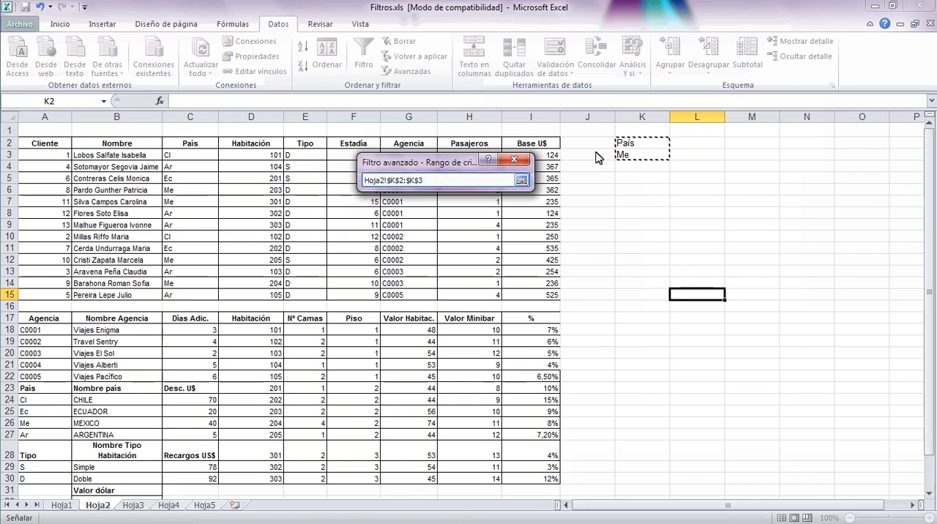
click(522, 181)
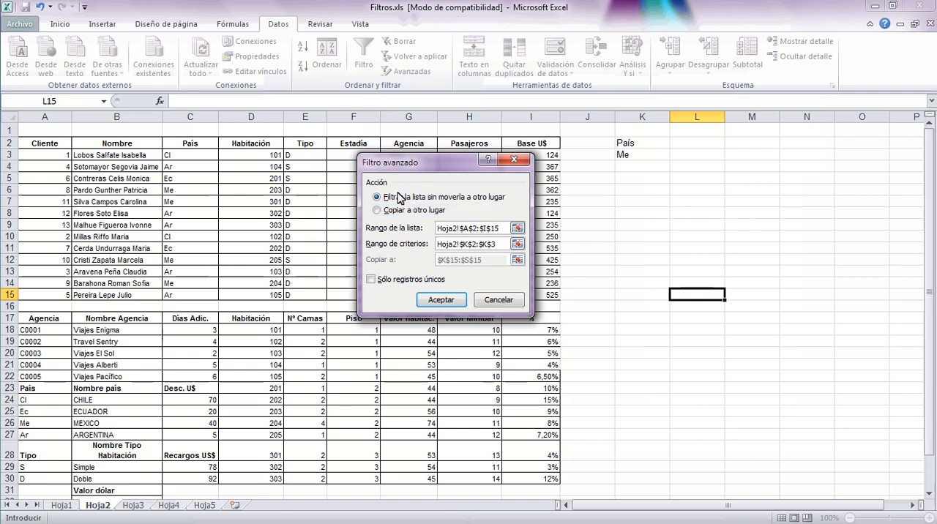
Choose to copy the results to another location starting at K15, and run the advanced filter.
click(377, 210)
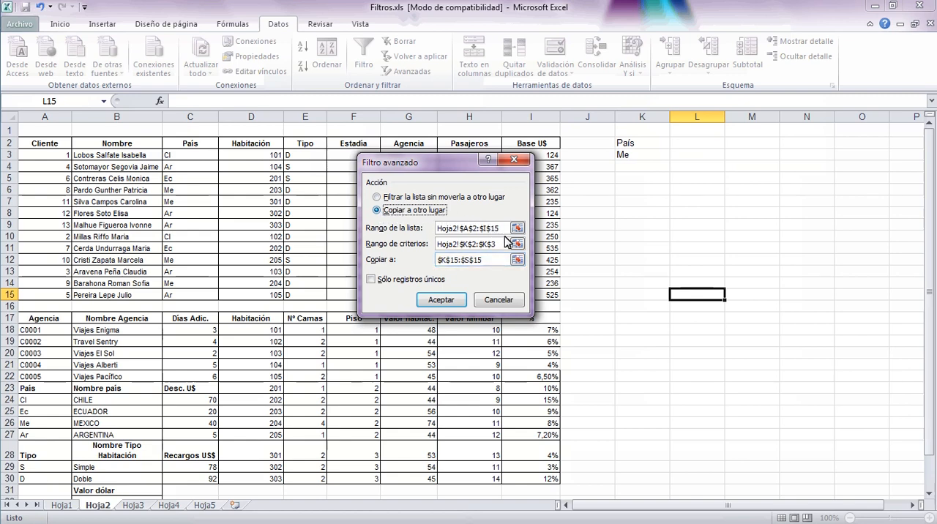
click(517, 261)
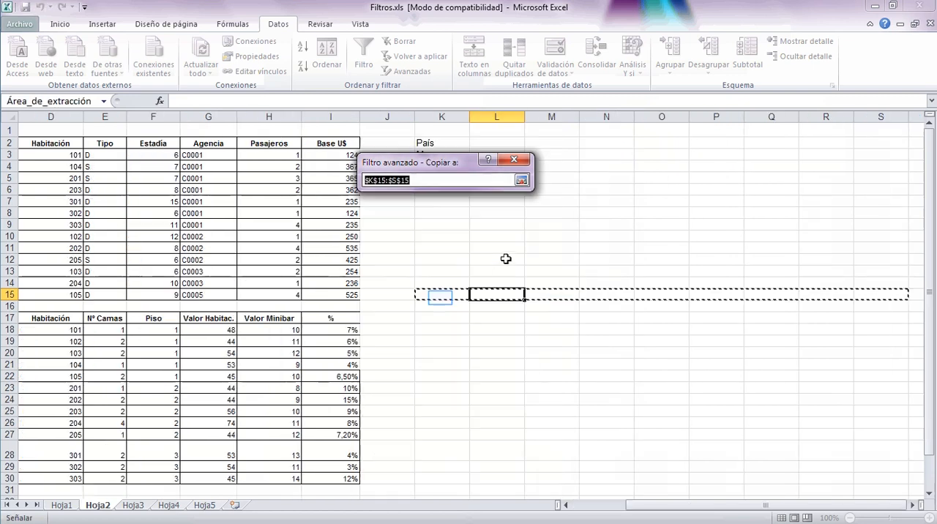
click(440, 295)
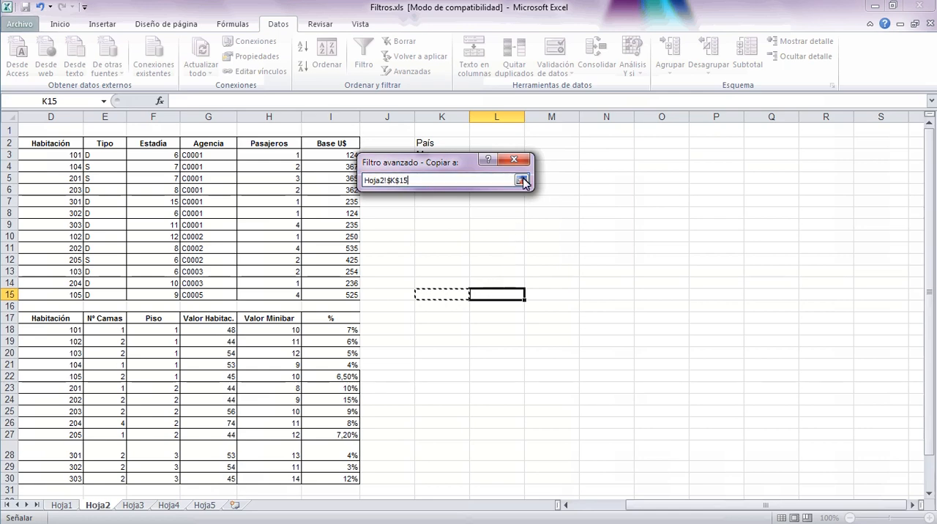
click(522, 181)
click(447, 297)
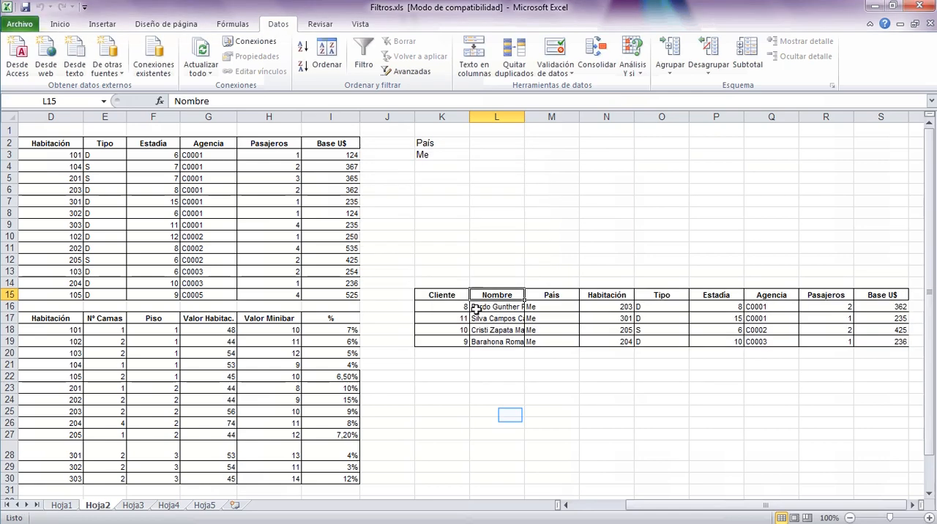
Clear all contents and formatting from columns K through S on Hoja2.
click(510, 415)
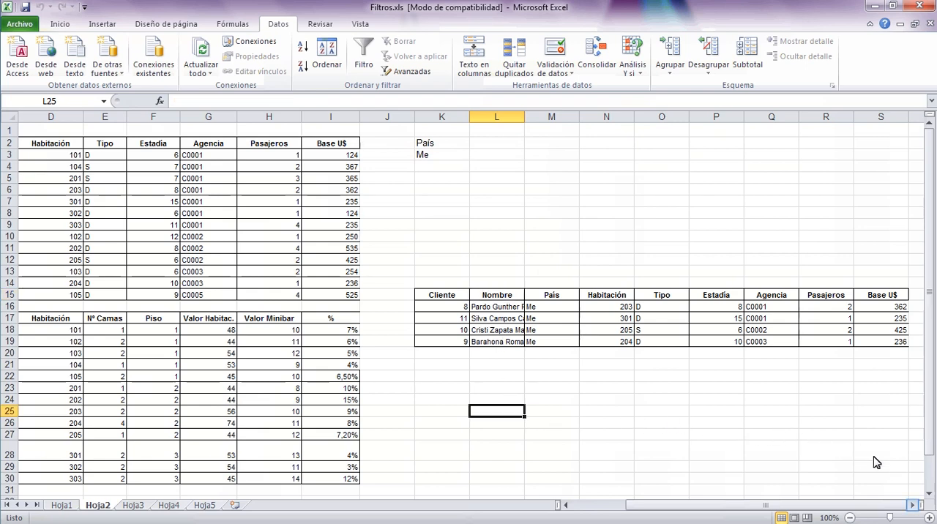
click(915, 505)
click(915, 505)
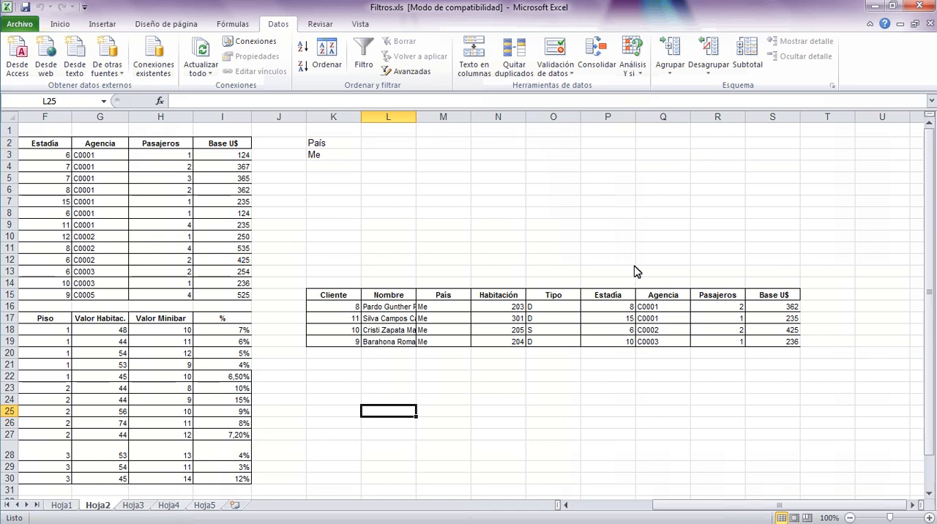
drag(672, 507, 582, 508)
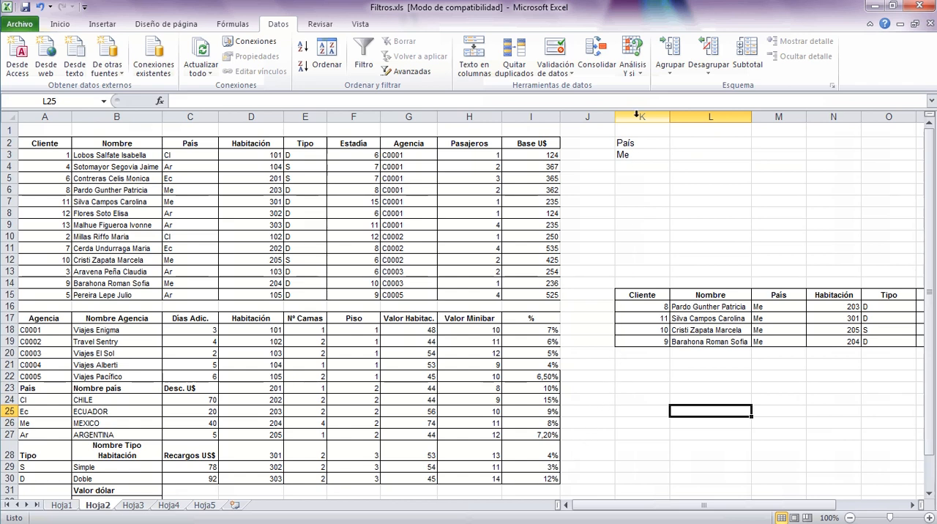
drag(635, 115, 871, 161)
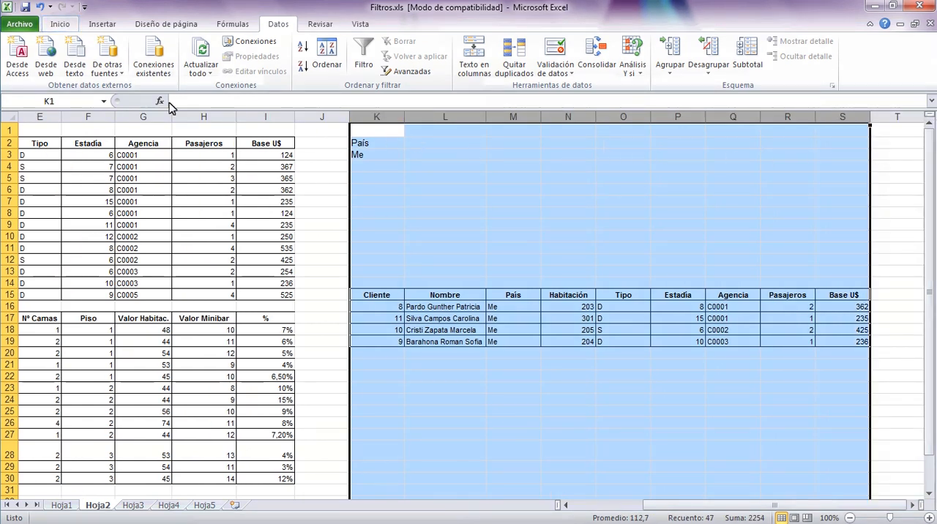
click(57, 24)
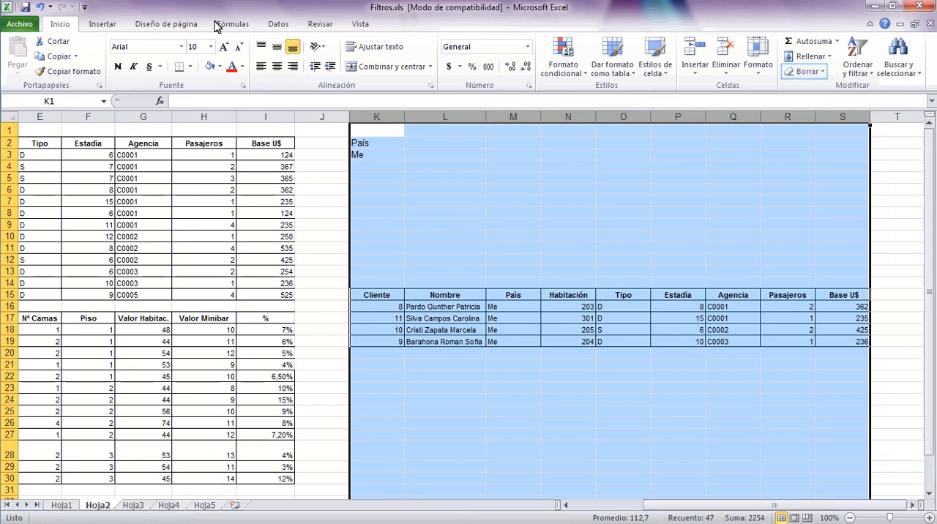
click(823, 72)
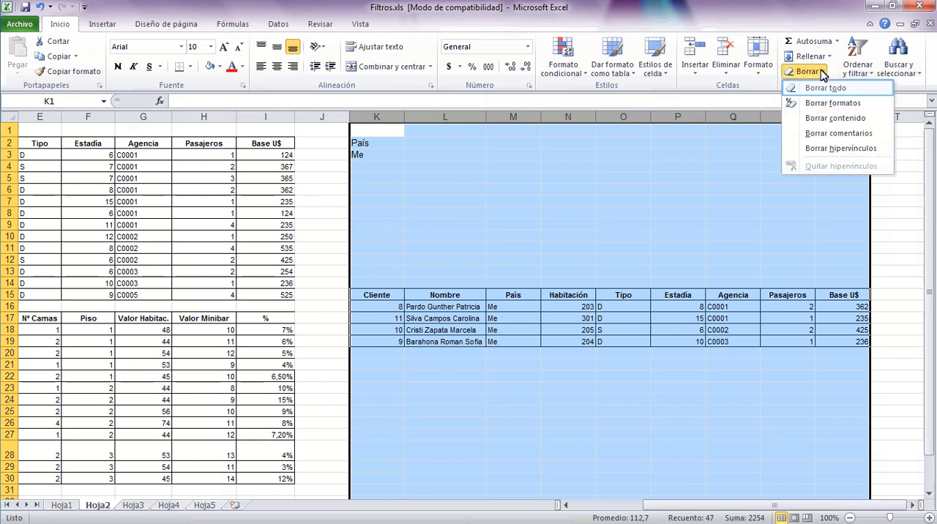
click(821, 89)
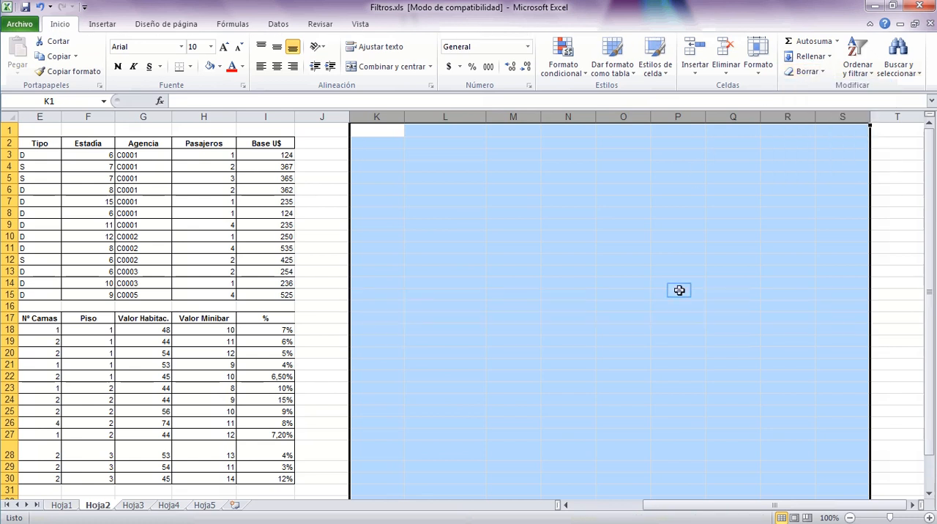
click(679, 294)
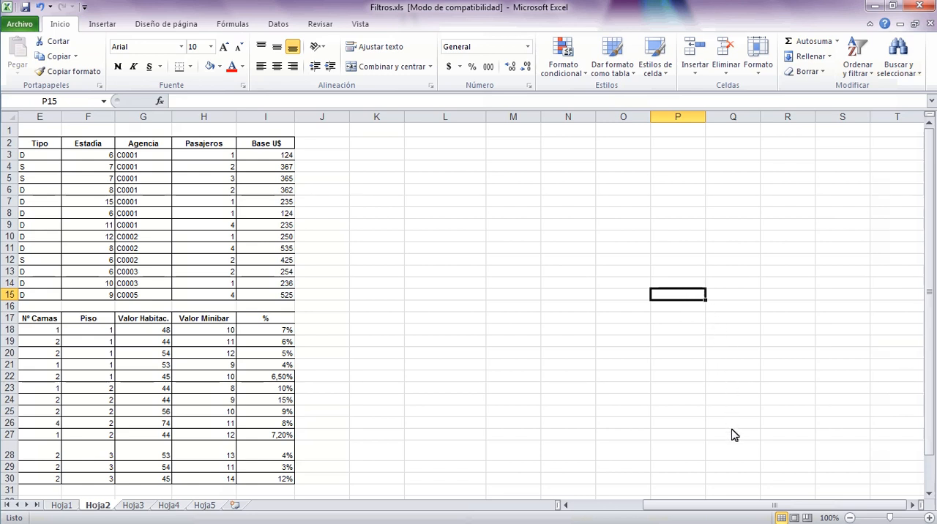
Copy the País header from C2 and paste it with its formatting into K2.
drag(736, 513, 661, 513)
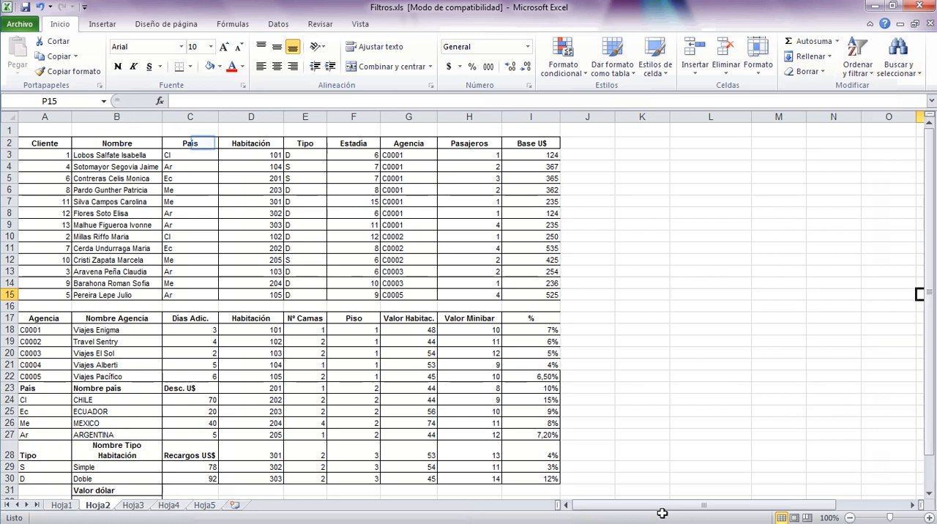
click(203, 144)
right_click(205, 145)
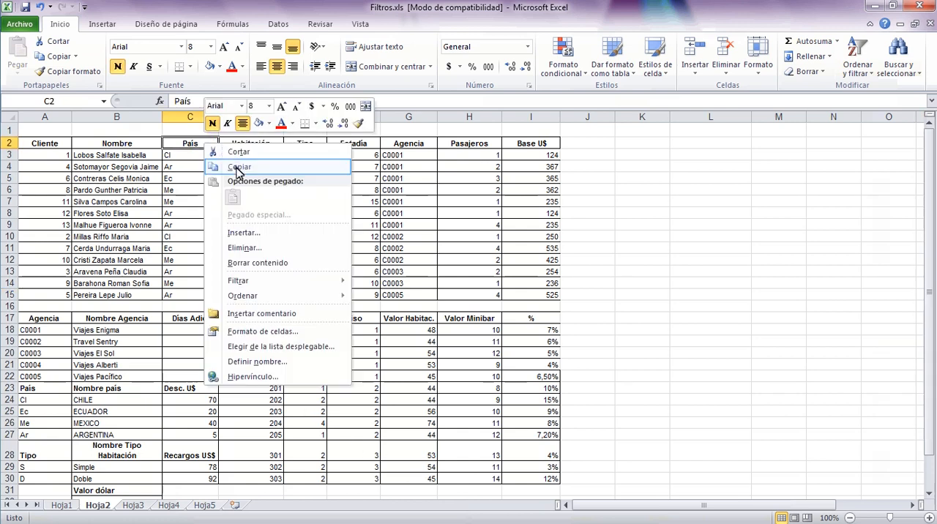
click(238, 167)
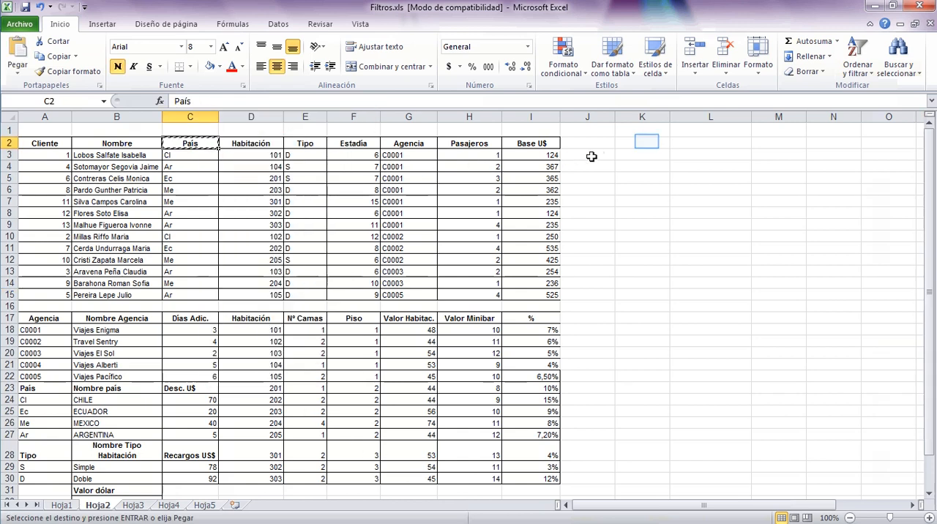
right_click(649, 143)
click(677, 197)
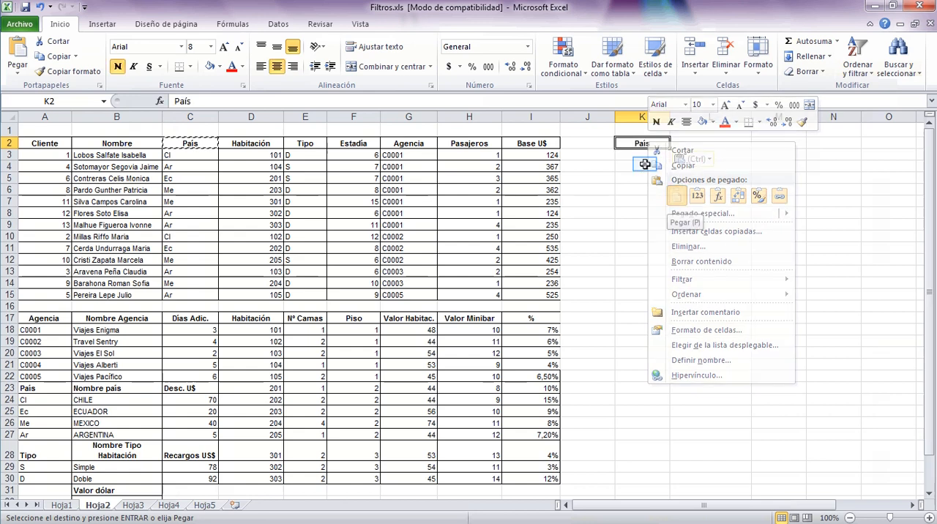
click(644, 164)
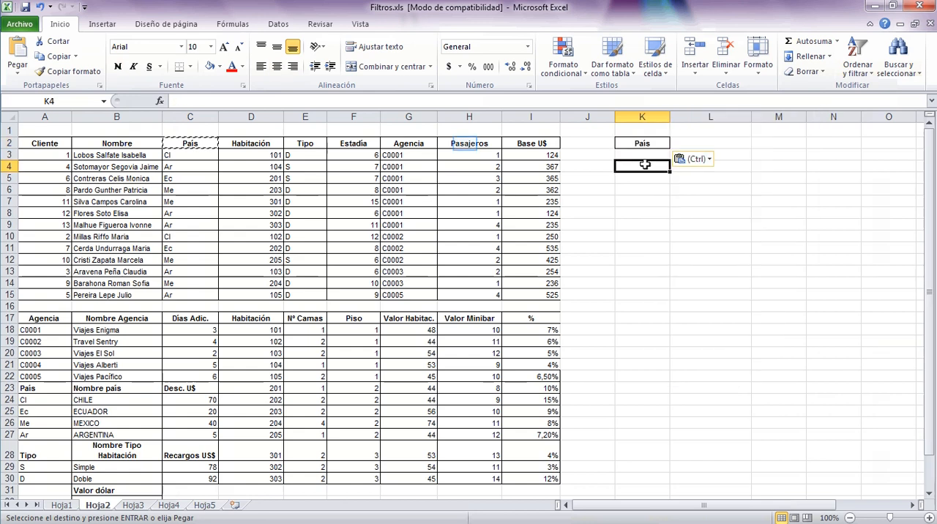
Copy the Pasajeros header from H2 and paste it with its formatting into L2.
right_click(467, 143)
click(558, 170)
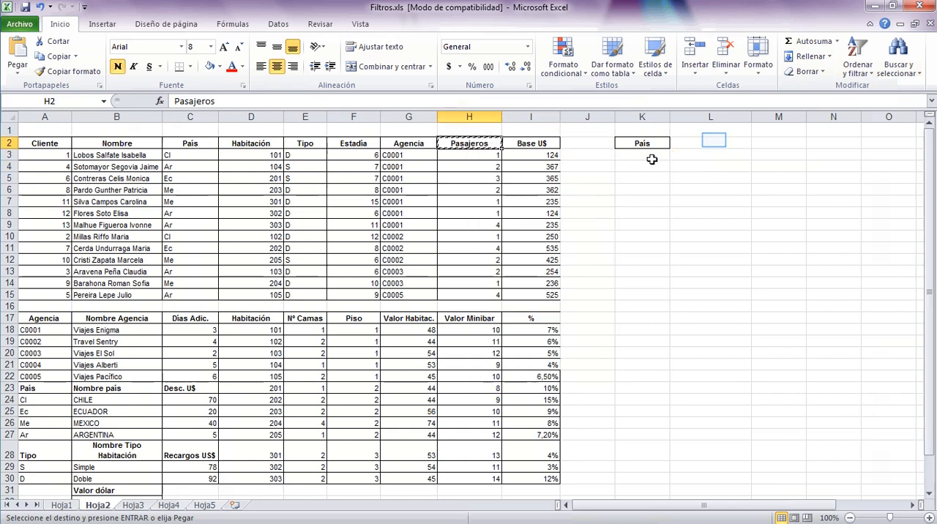
right_click(714, 142)
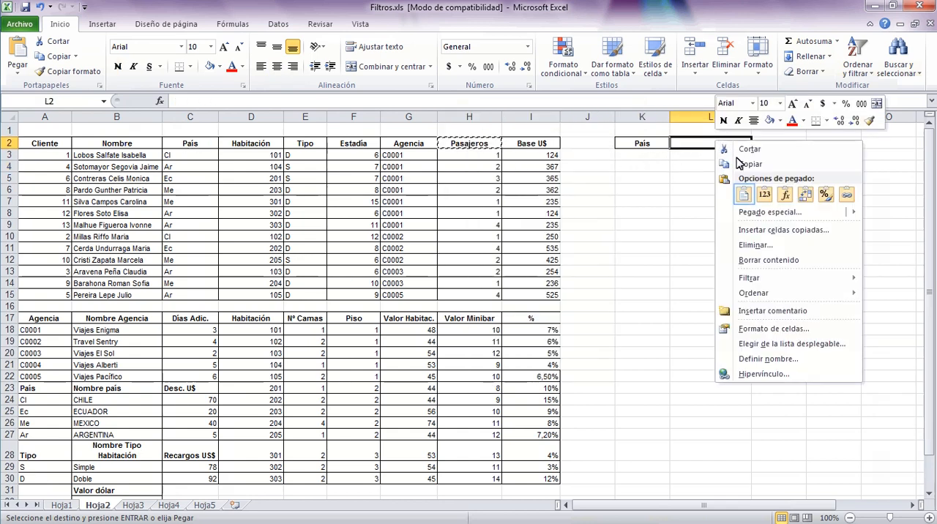
click(743, 194)
click(661, 246)
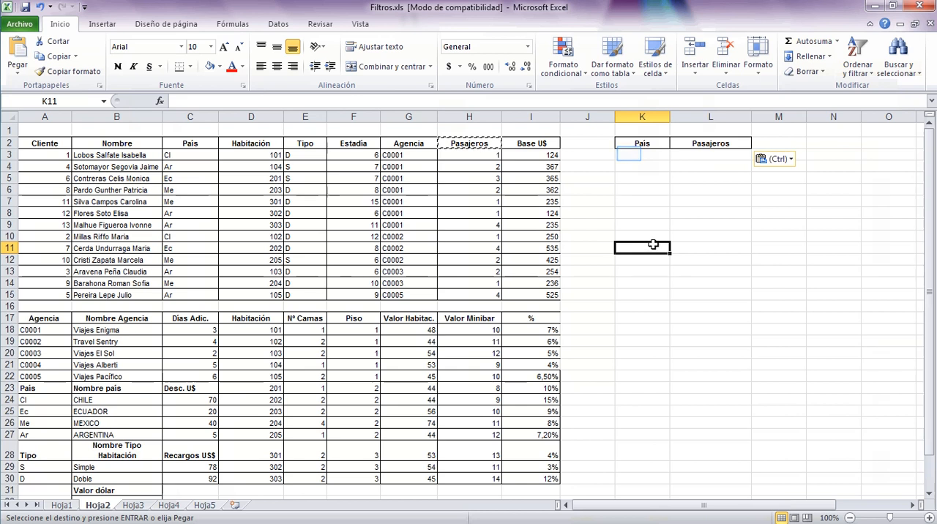
Enter the criteria values Me in K3 under País and 2 in L3 under Pasajeros.
click(629, 154)
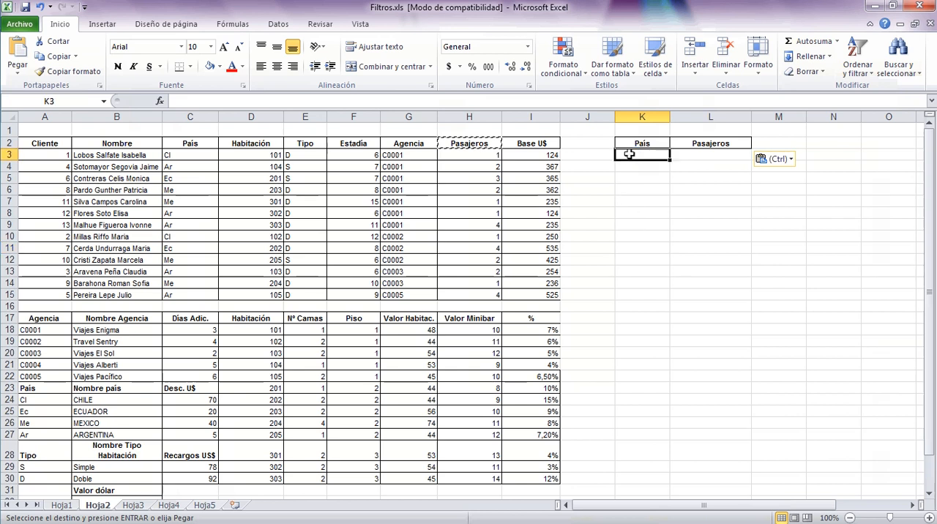
text(Me)
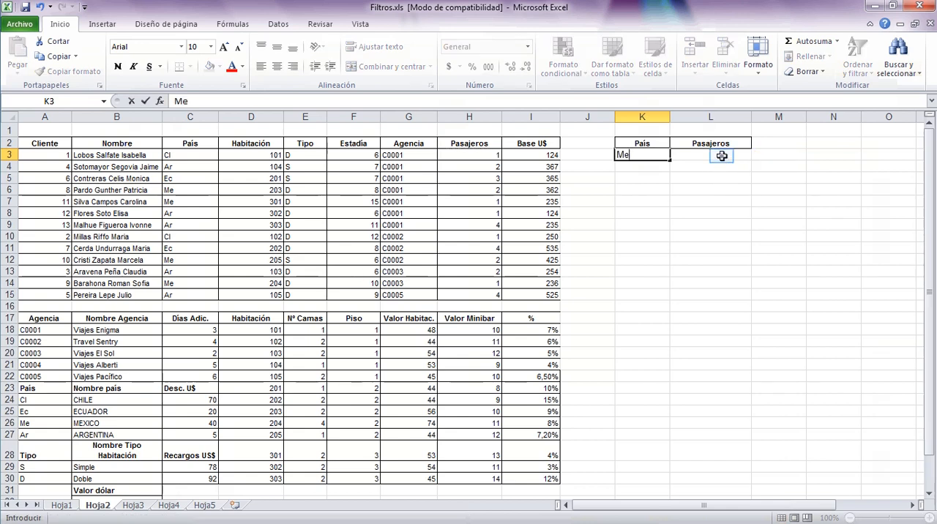
click(721, 155)
text(2)
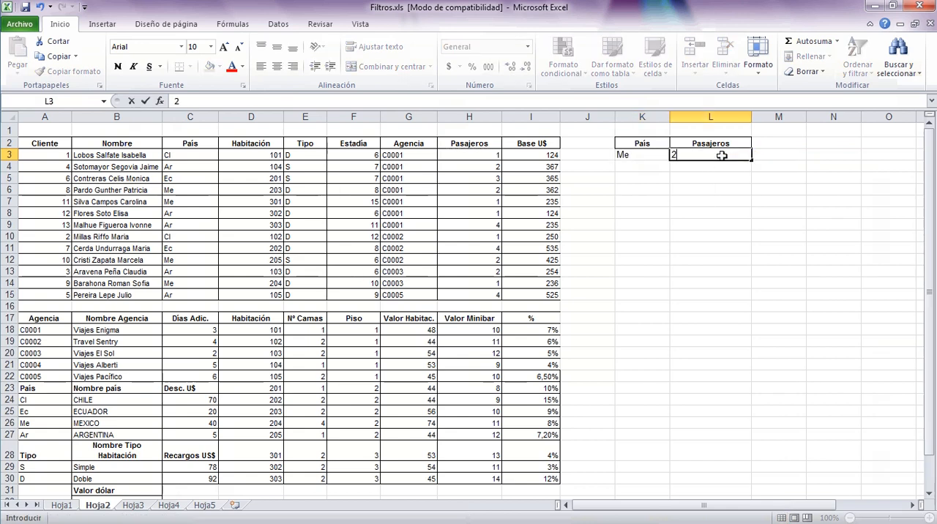
click(719, 191)
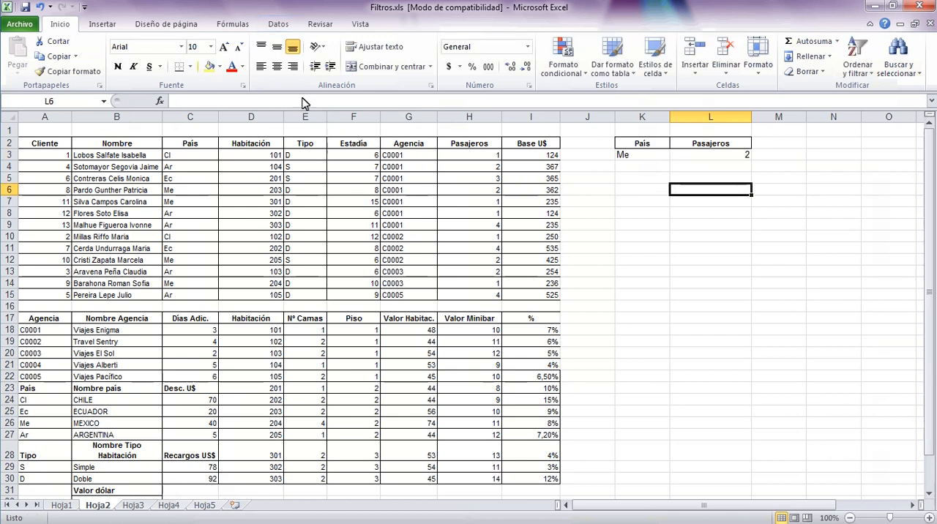
Start a new advanced filter and select A2:I15 on Hoja2 as its list range.
click(274, 26)
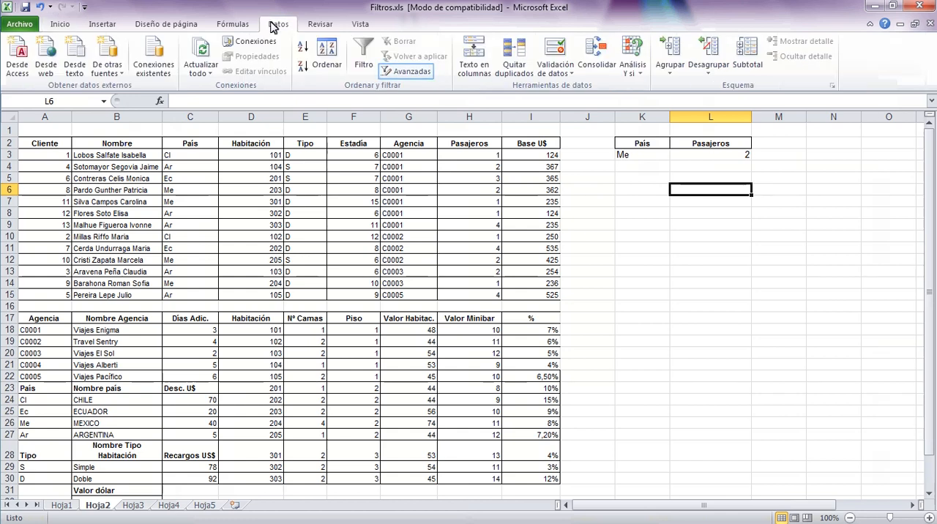
click(412, 72)
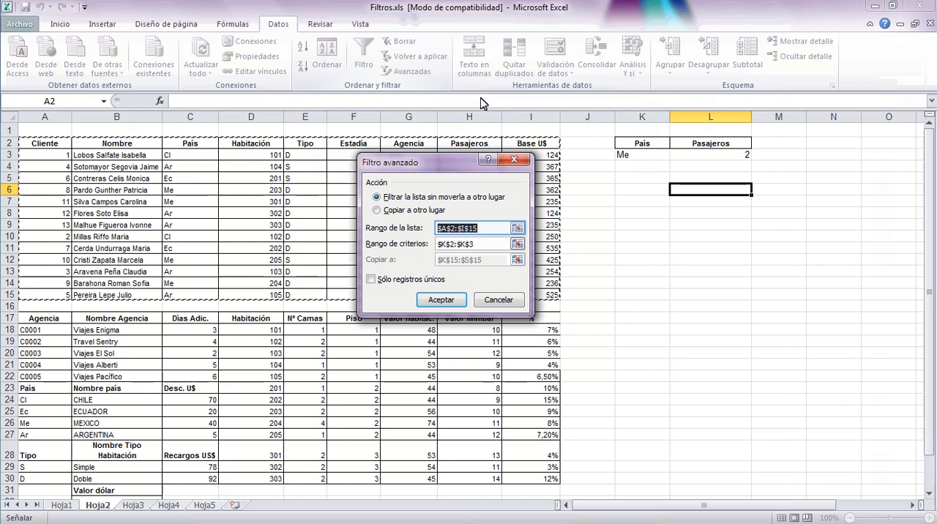
click(518, 228)
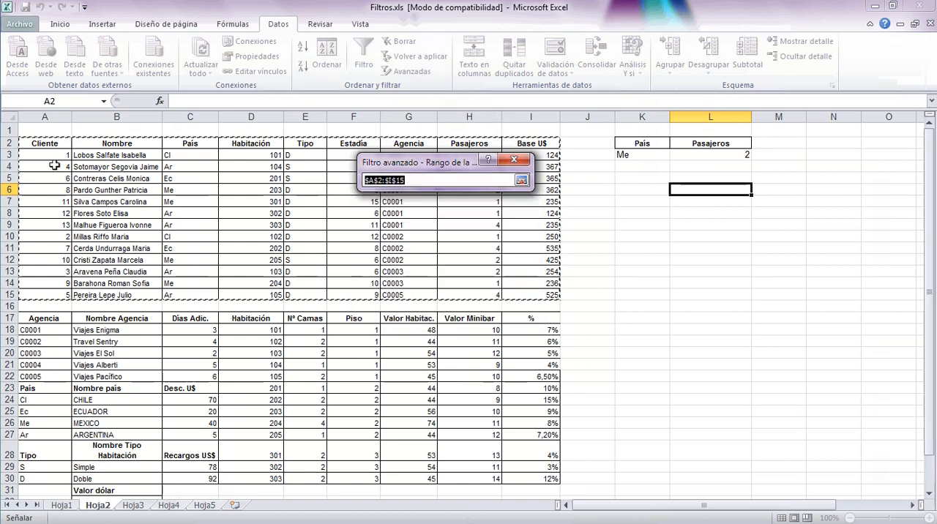
drag(46, 144, 522, 297)
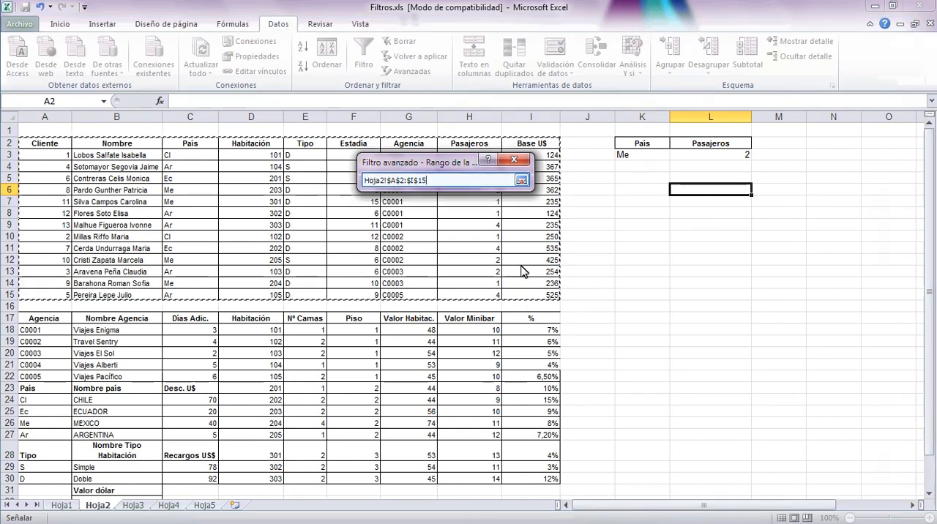
click(522, 182)
Set the advanced filter's criteria range to K2:L3, covering both the País and Pasajeros criteria.
click(522, 248)
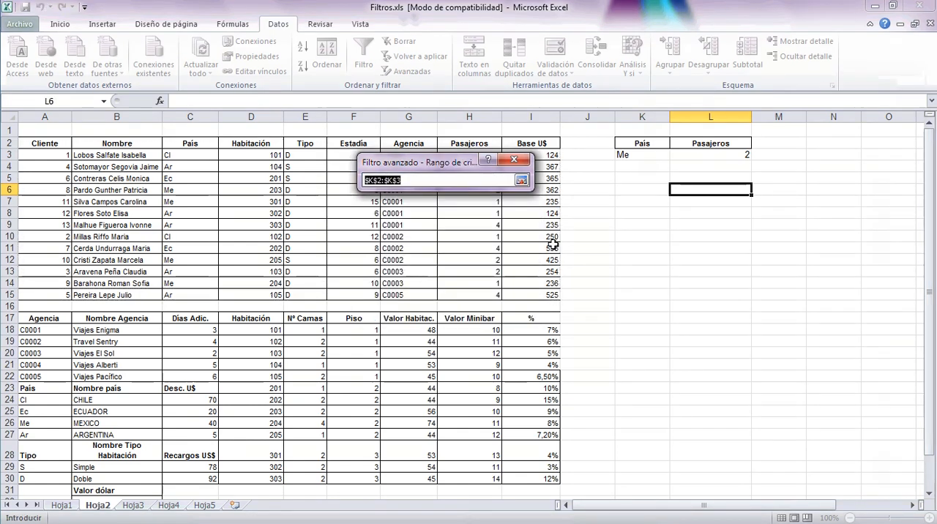
drag(642, 144, 705, 155)
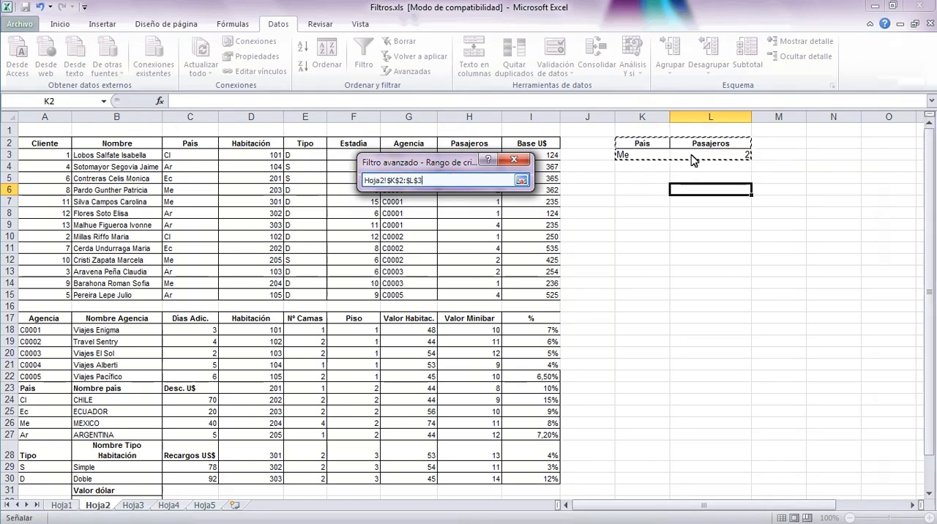
click(522, 180)
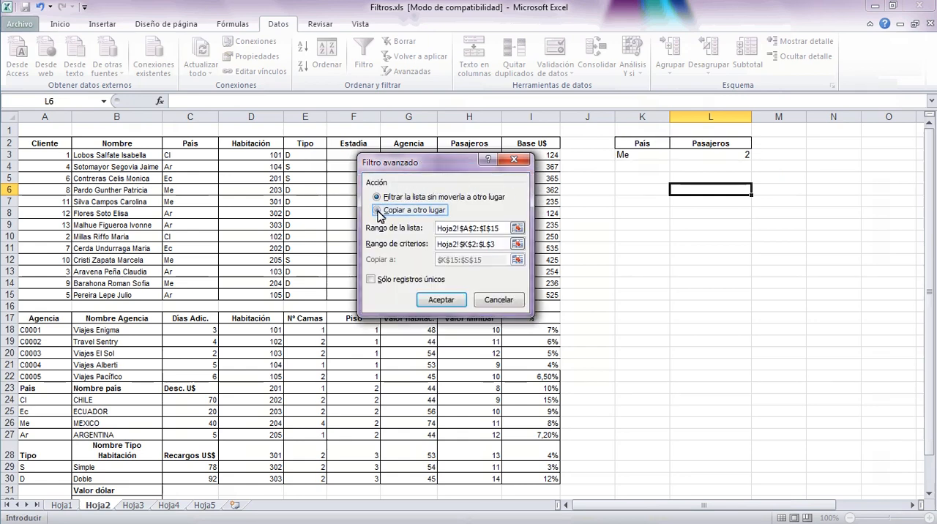
Set the two-criteria filter to copy its results to another location at K15, and run it.
click(424, 211)
click(517, 260)
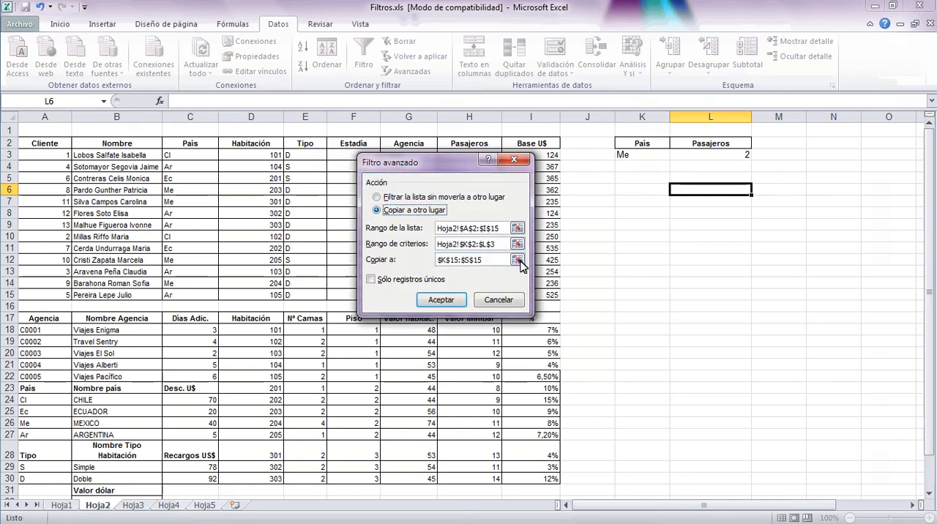
click(370, 296)
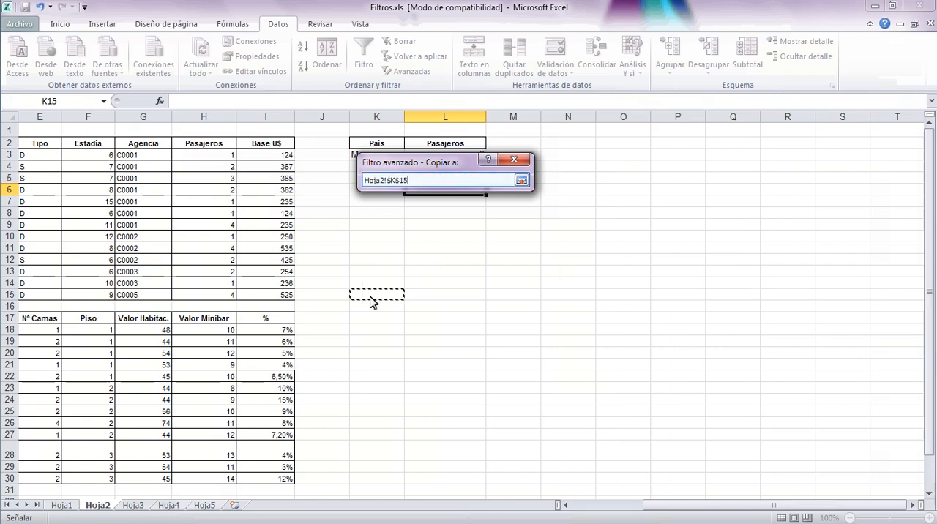
click(523, 183)
click(444, 310)
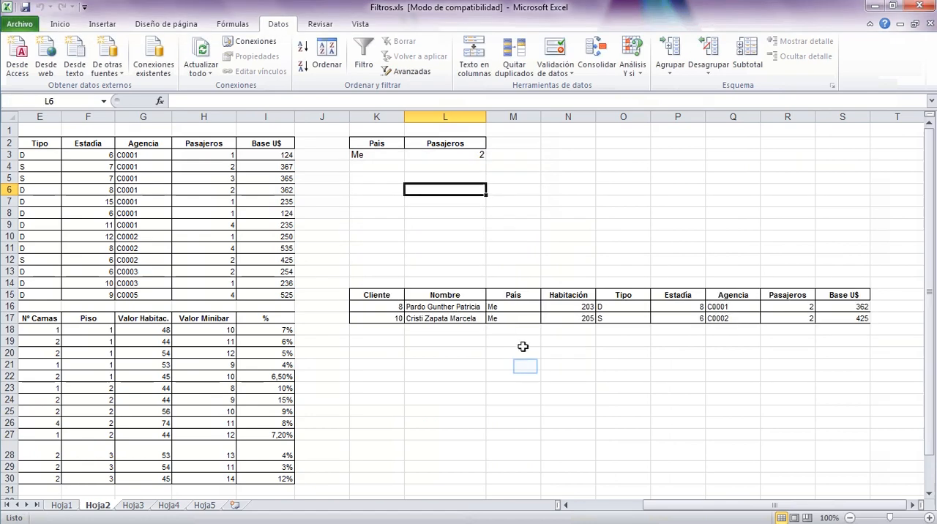
click(526, 367)
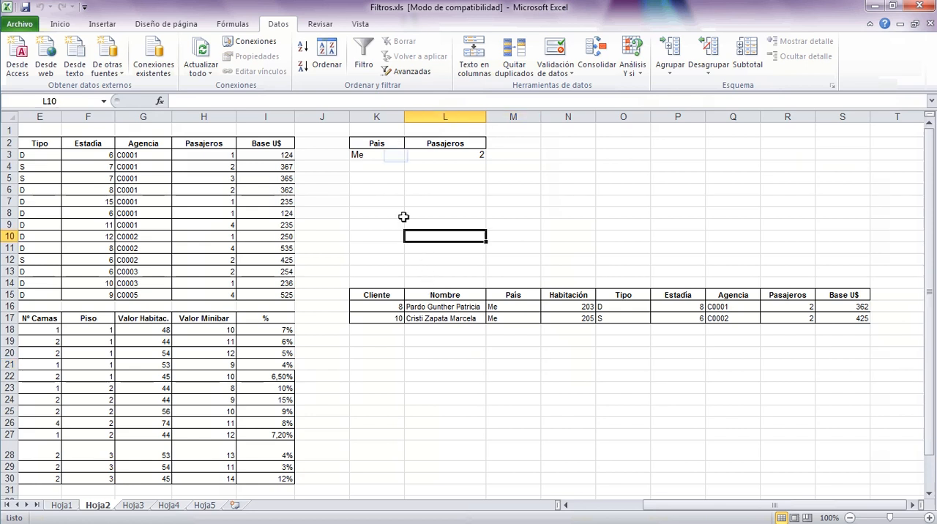
click(396, 152)
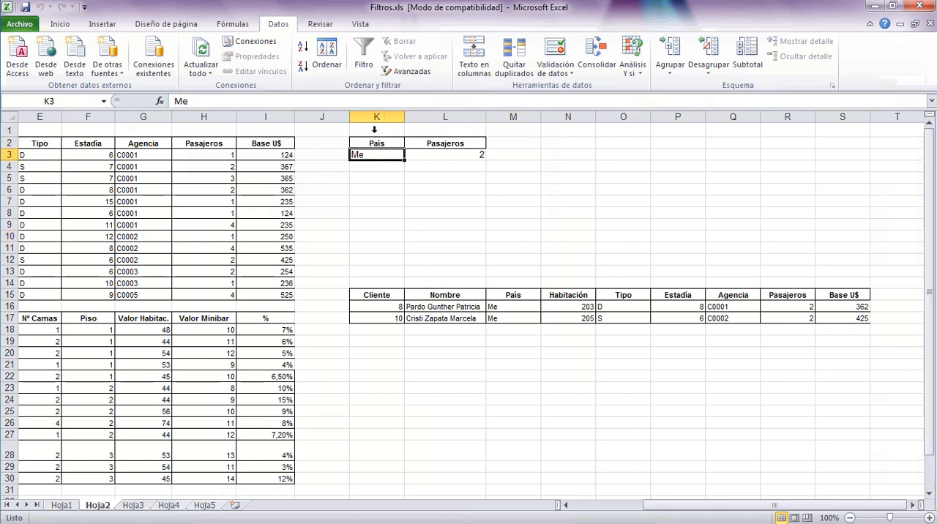
click(373, 116)
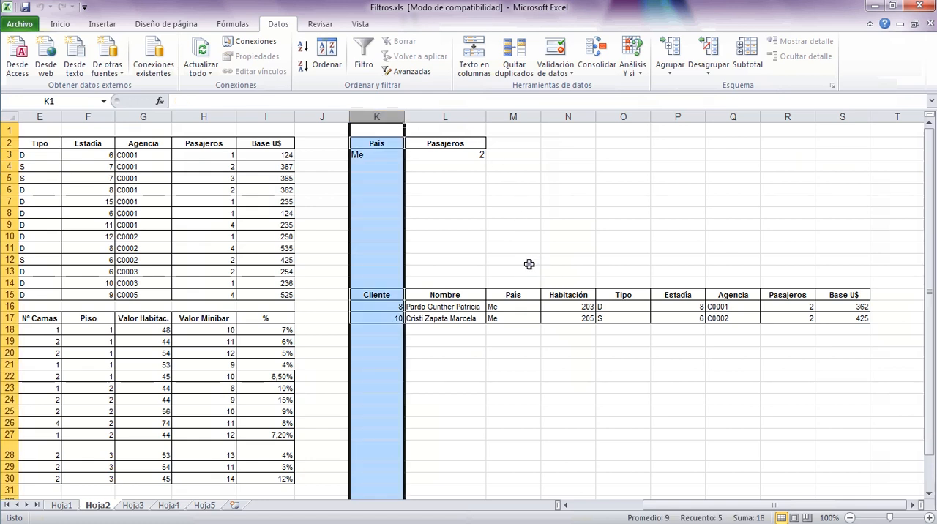
click(532, 266)
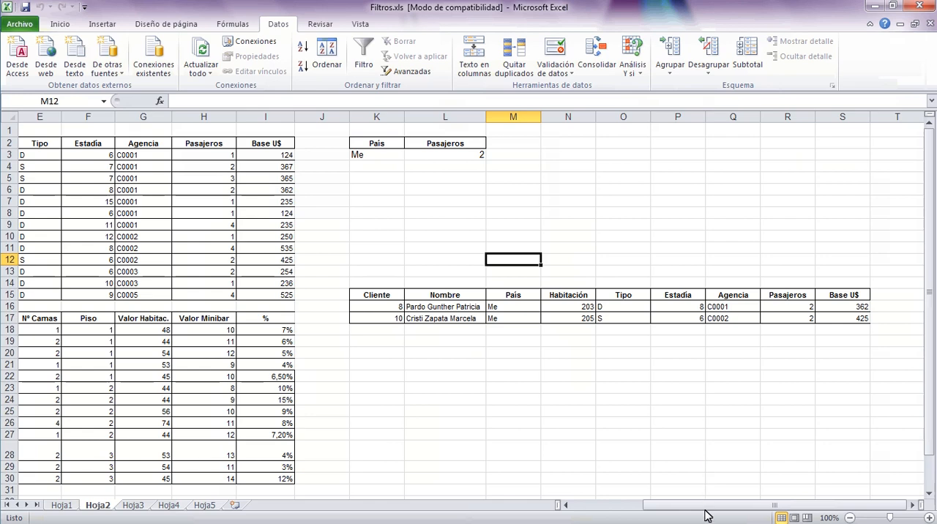
drag(706, 516, 626, 516)
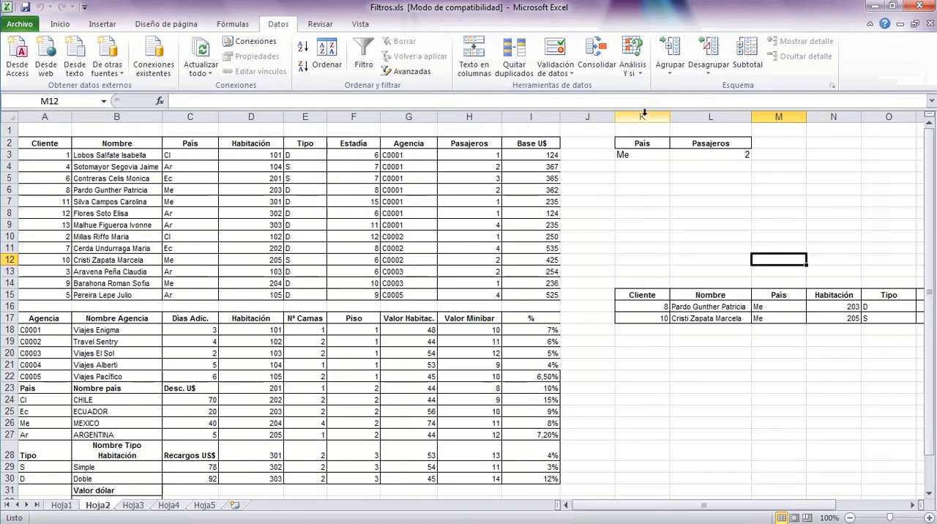
Clear all contents and formatting from column K onward, removing the old criteria and extracted records.
drag(643, 113, 920, 134)
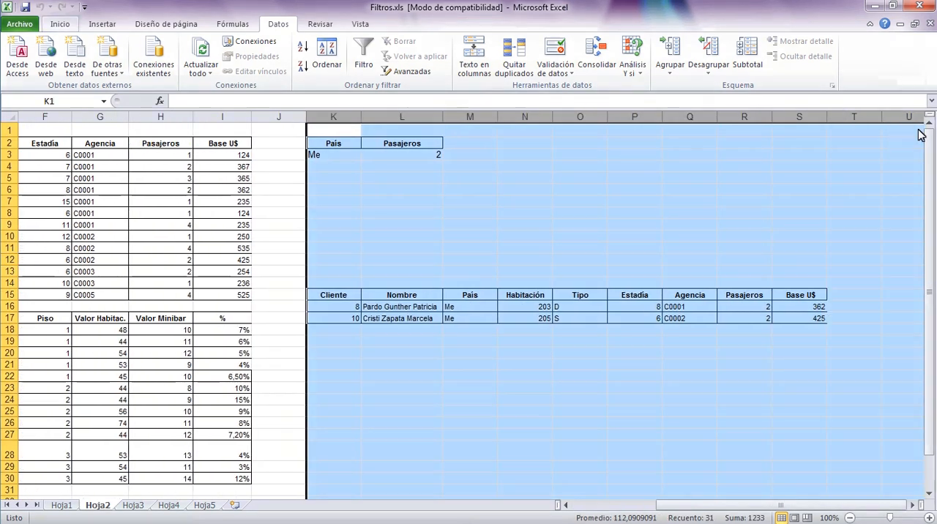
click(59, 25)
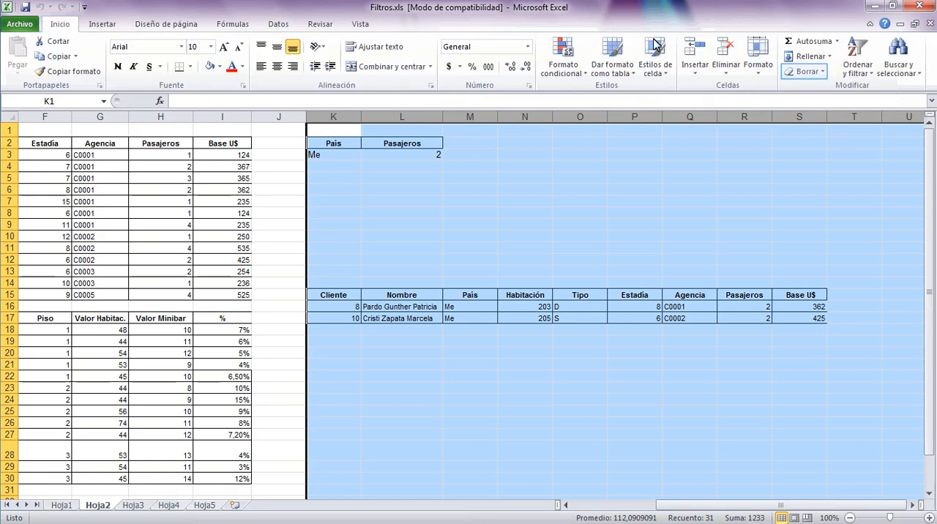
click(825, 73)
click(875, 88)
click(596, 227)
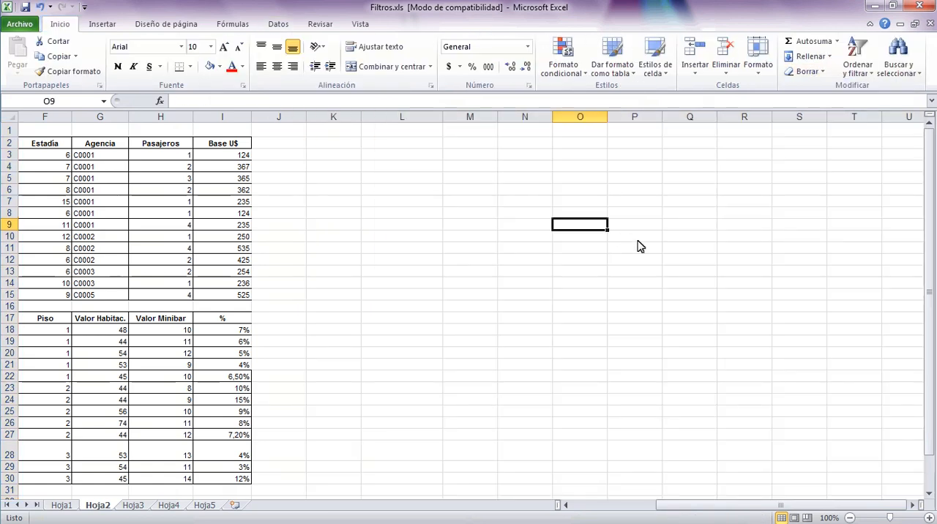
Copy the País header from C2 into K2 to start a new criteria range.
drag(711, 509, 629, 510)
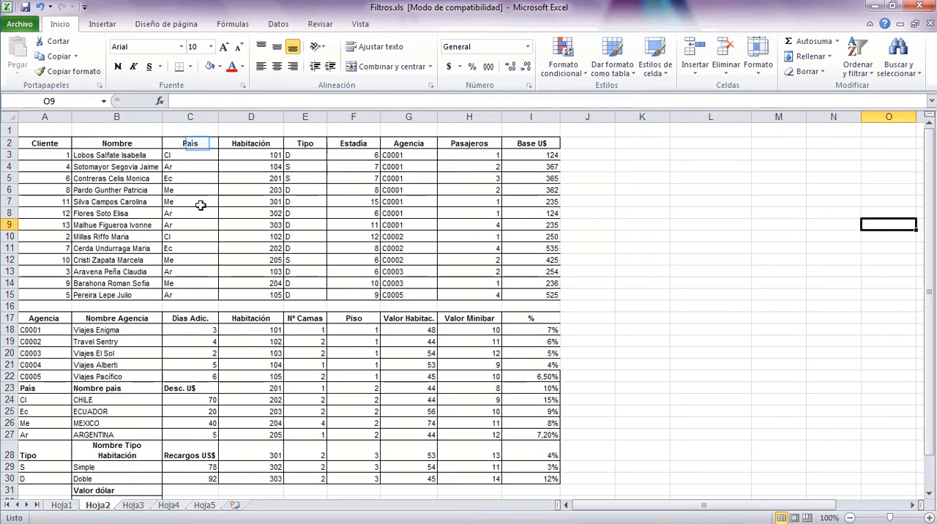
click(197, 143)
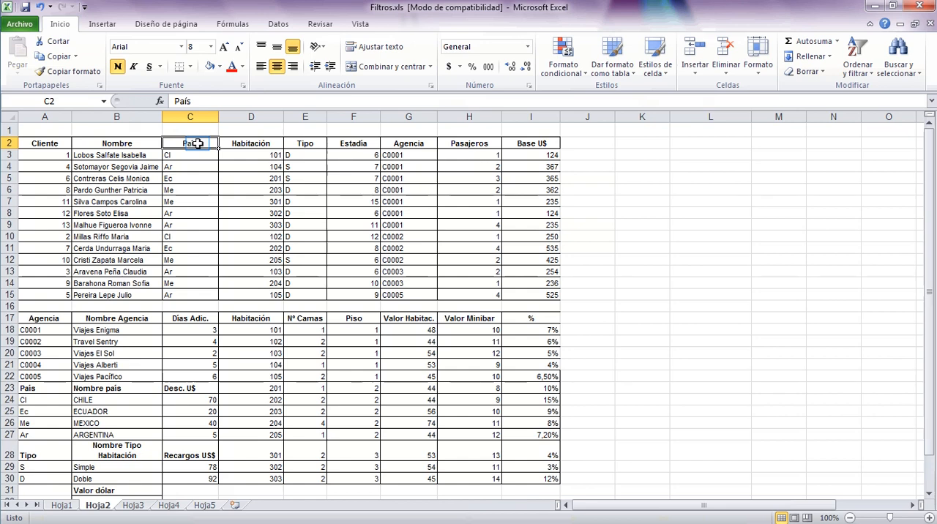
right_click(199, 146)
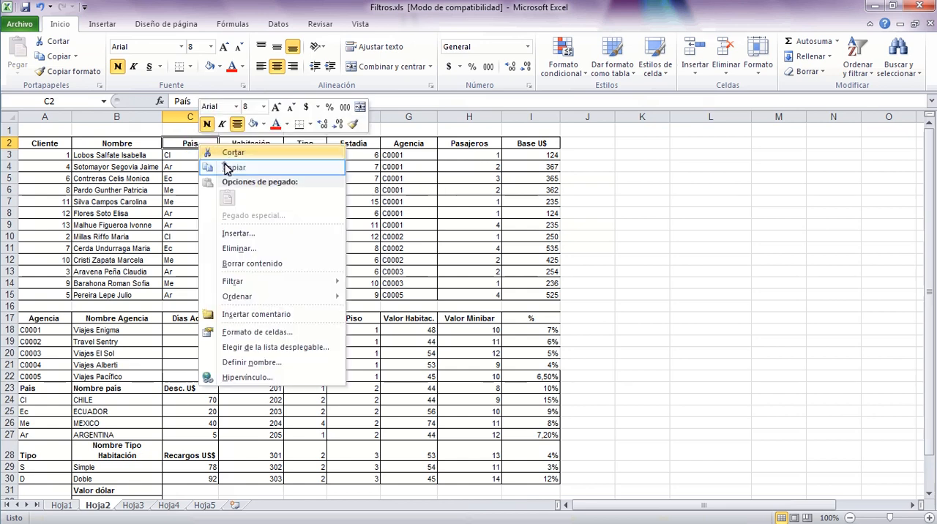
click(228, 167)
right_click(645, 145)
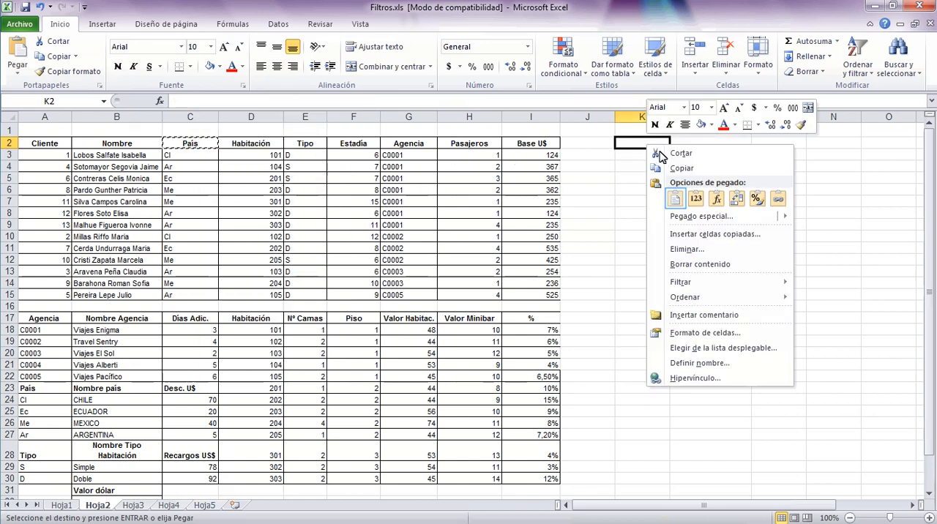
click(675, 203)
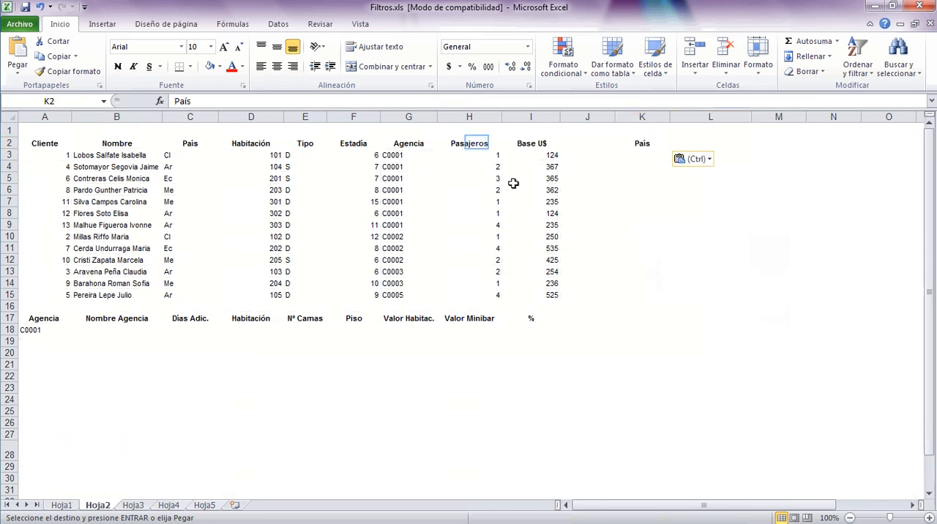
Copy the Pasajeros header from H2 into L2, beside the País criteria header.
right_click(476, 143)
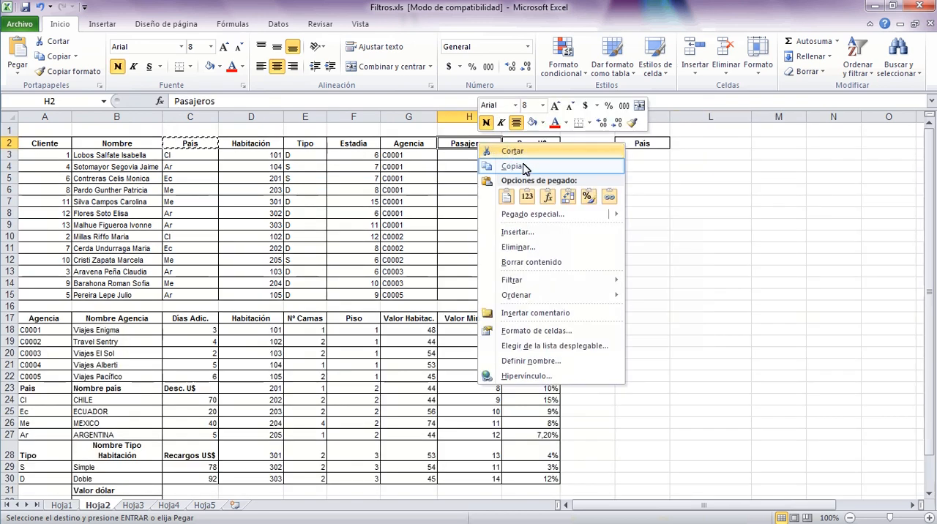
click(524, 168)
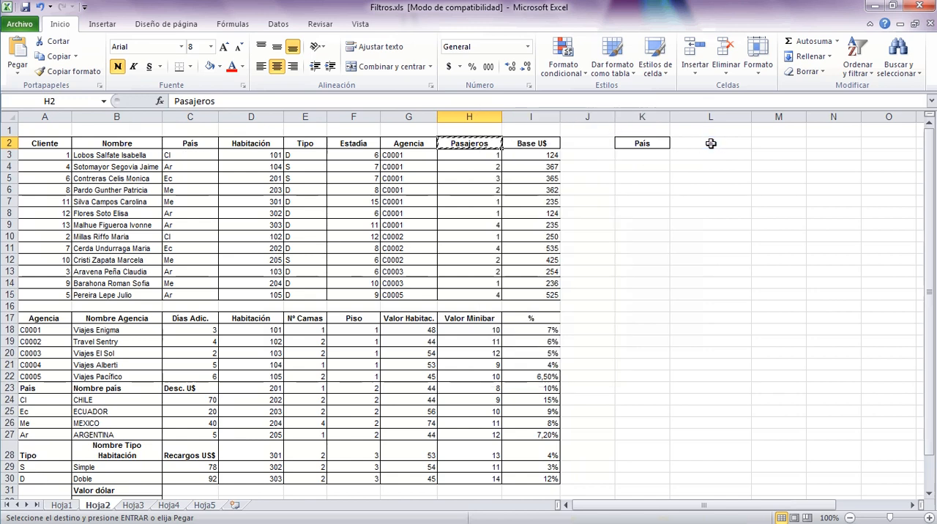
click(708, 142)
right_click(709, 142)
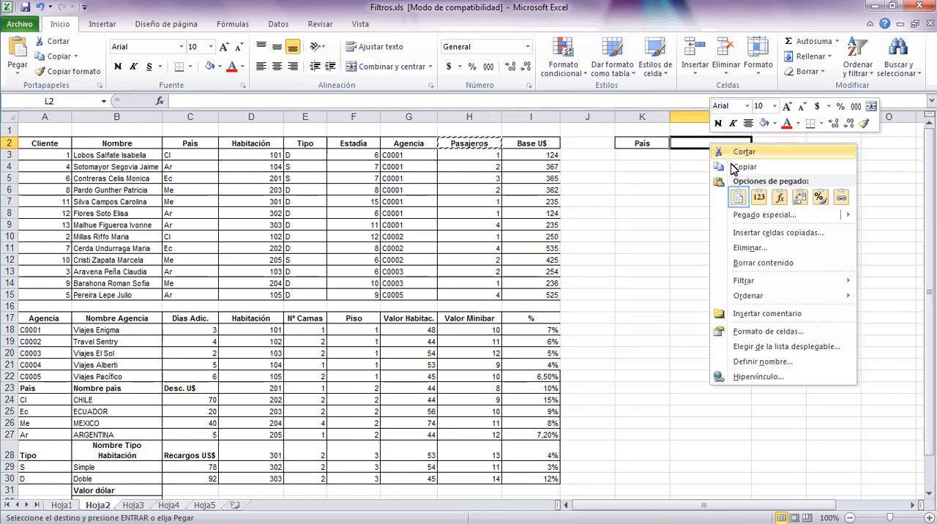
click(737, 201)
click(672, 212)
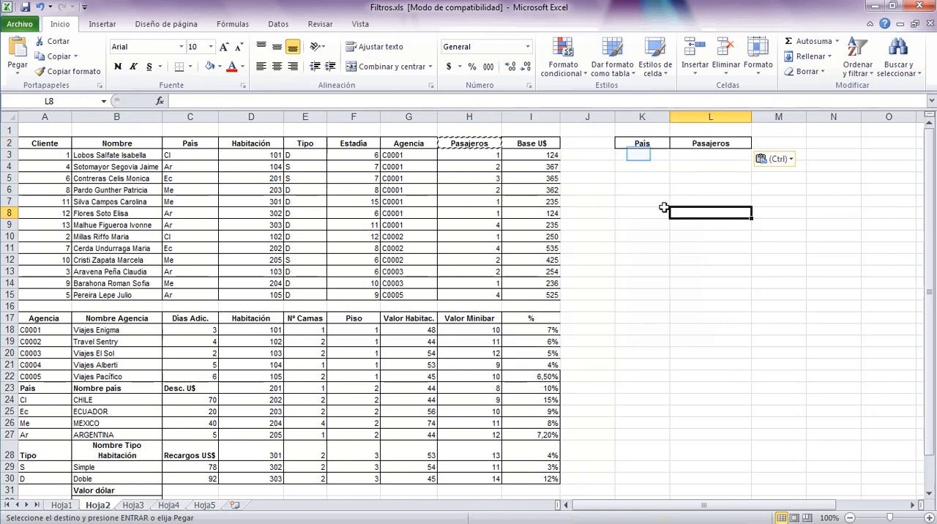
Enter the first criteria row with Cl in K3 under País and 1 in L3 under Pasajeros.
click(639, 154)
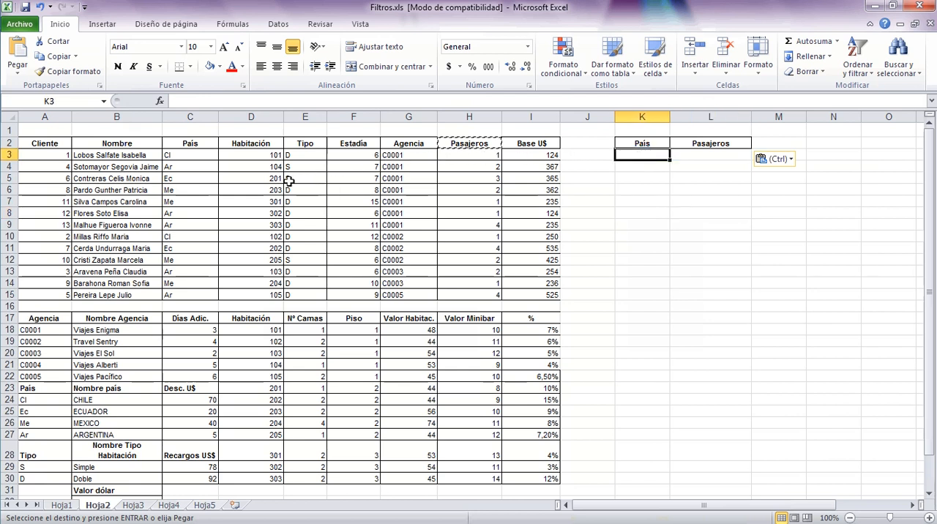
text(Cl)
key(Tab)
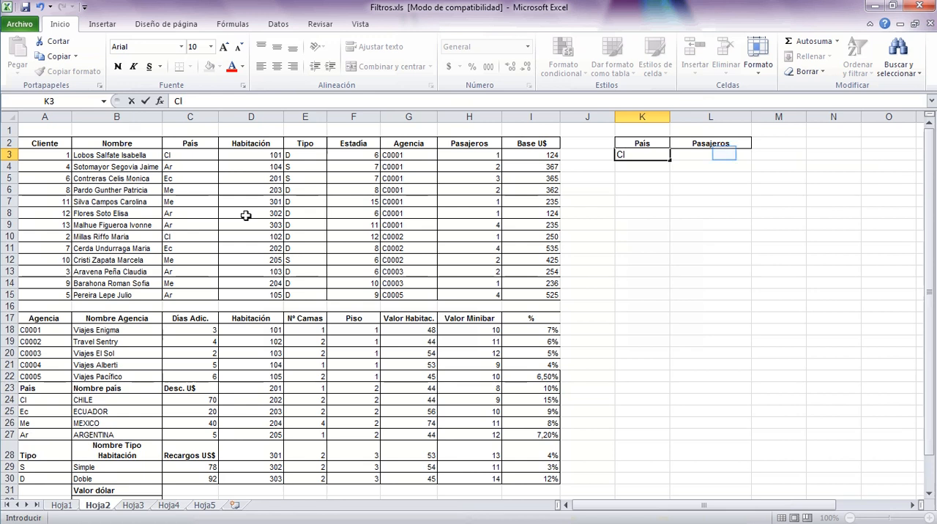
click(724, 154)
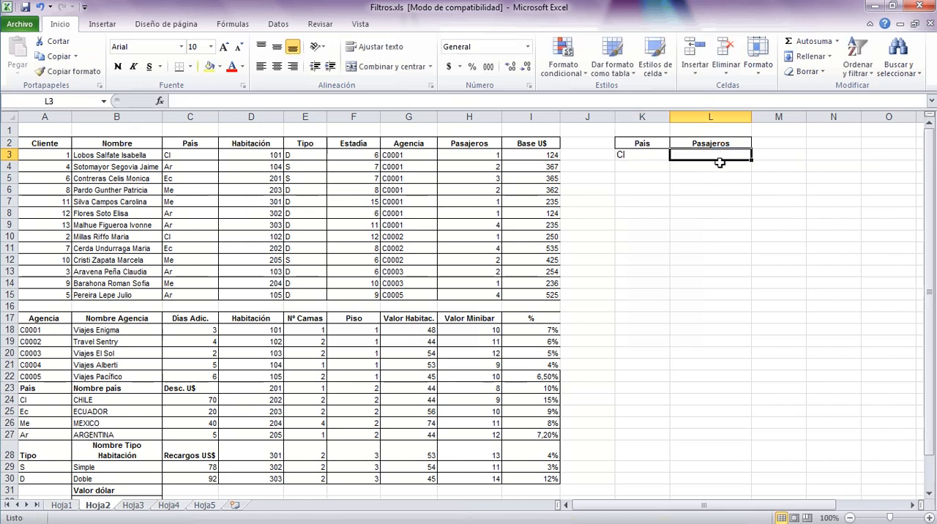
text(1)
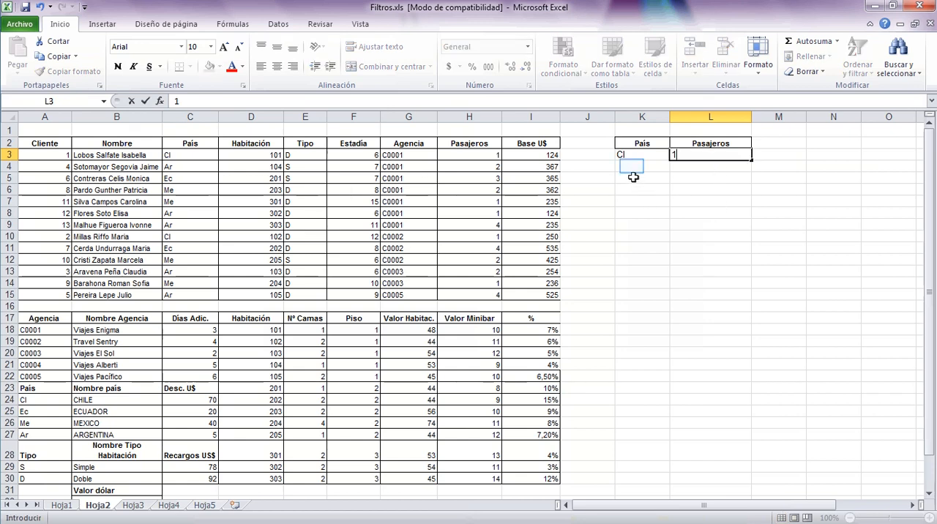
Enter the second criteria row with Me in K4 under País and 2 in L4 under Pasajeros.
click(631, 166)
text(Me)
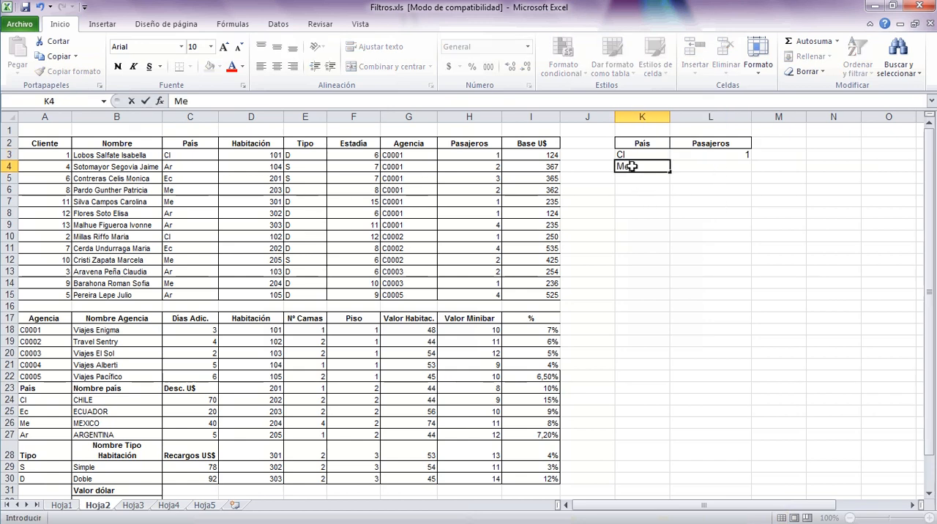
click(703, 167)
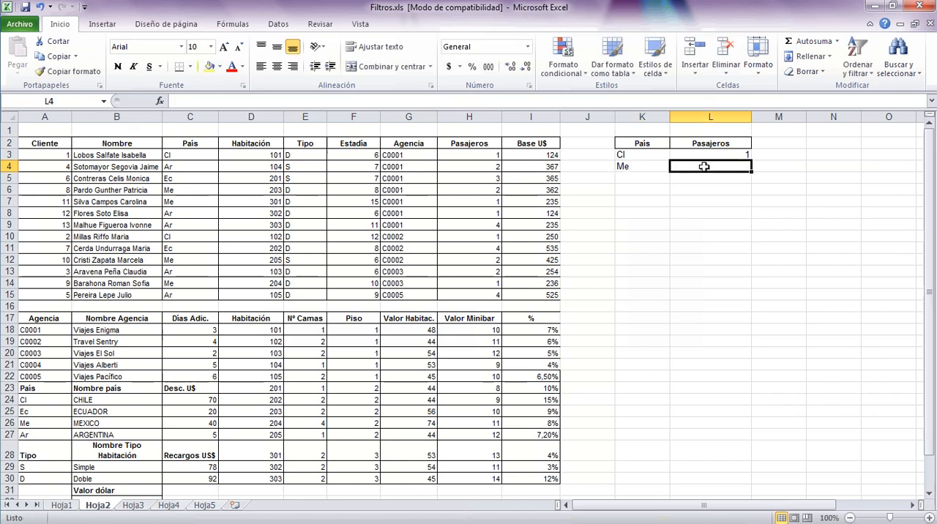
text(2)
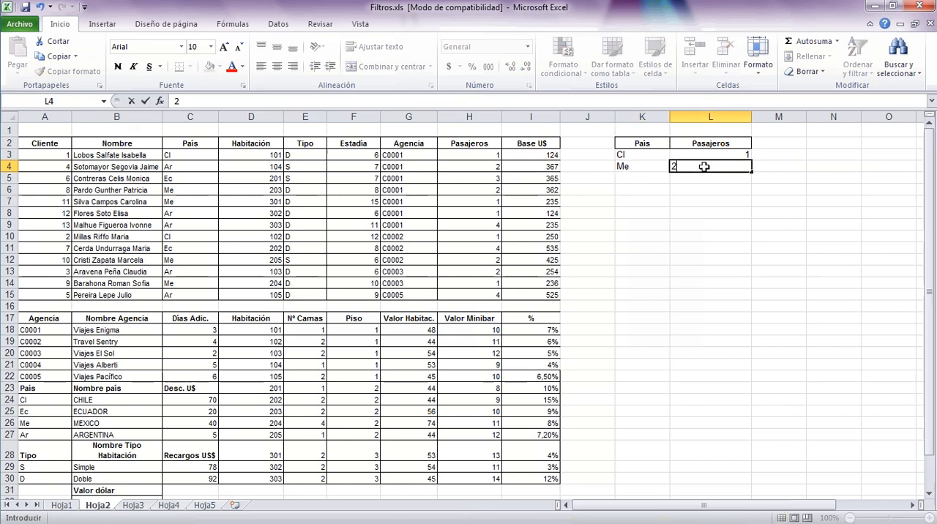
click(700, 217)
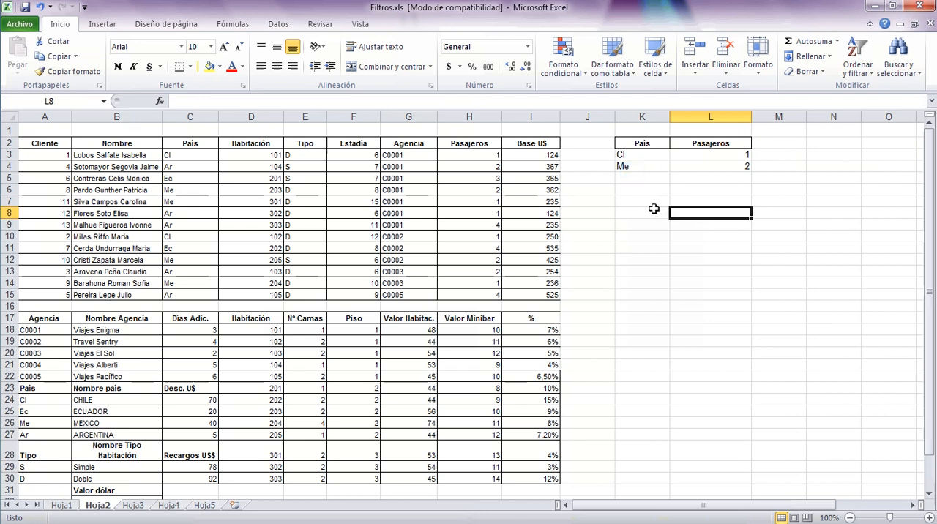
click(632, 170)
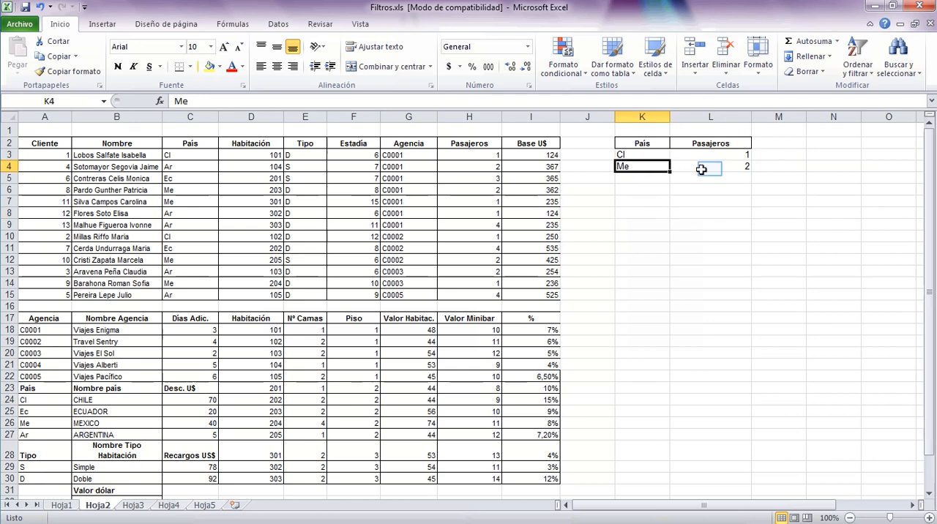
click(710, 169)
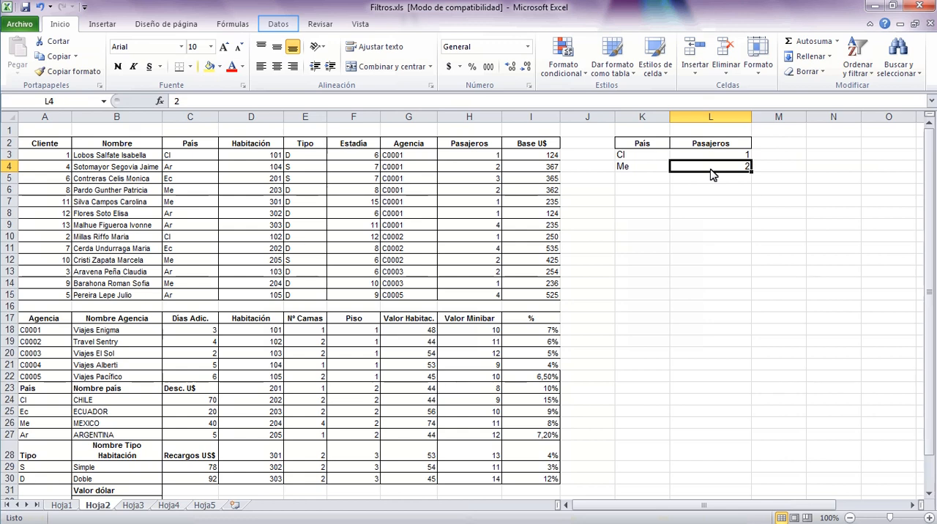
Start an advanced filter and select the client table A2:I15 on Hoja2 as its list range.
click(276, 24)
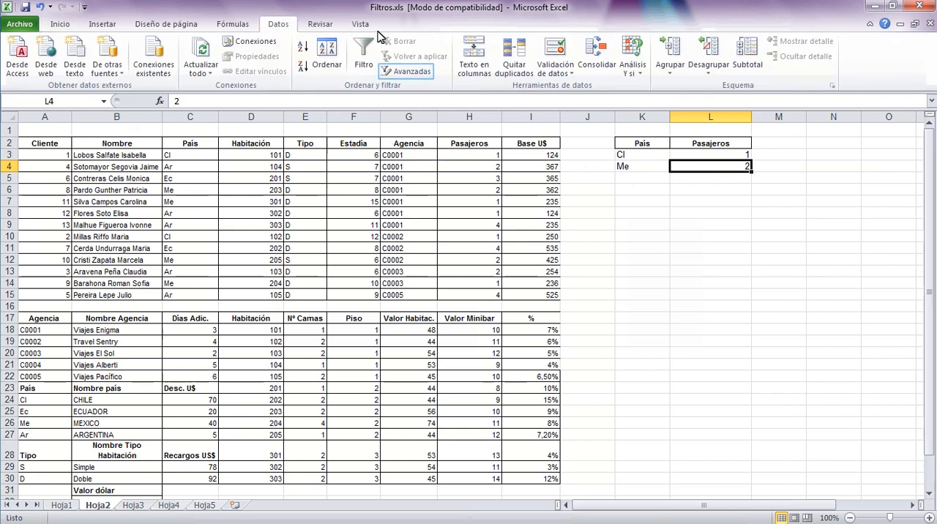
click(412, 71)
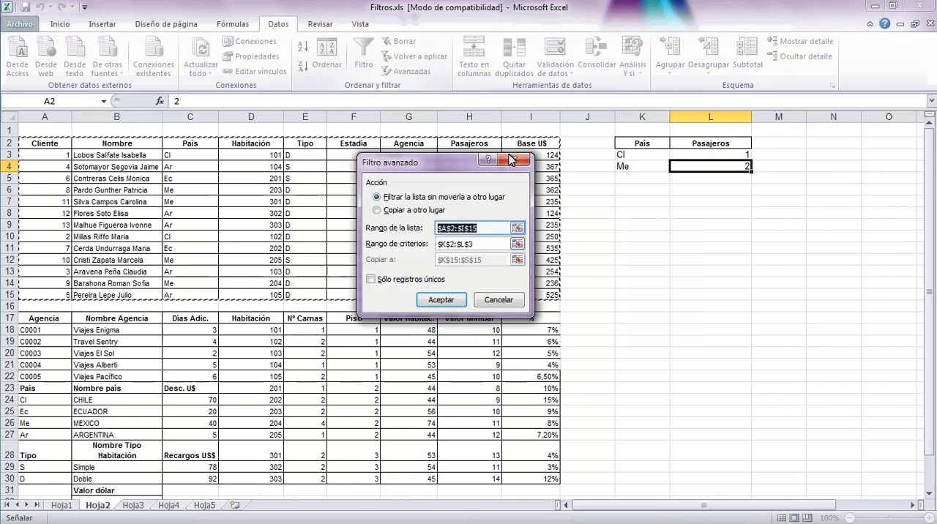
click(517, 229)
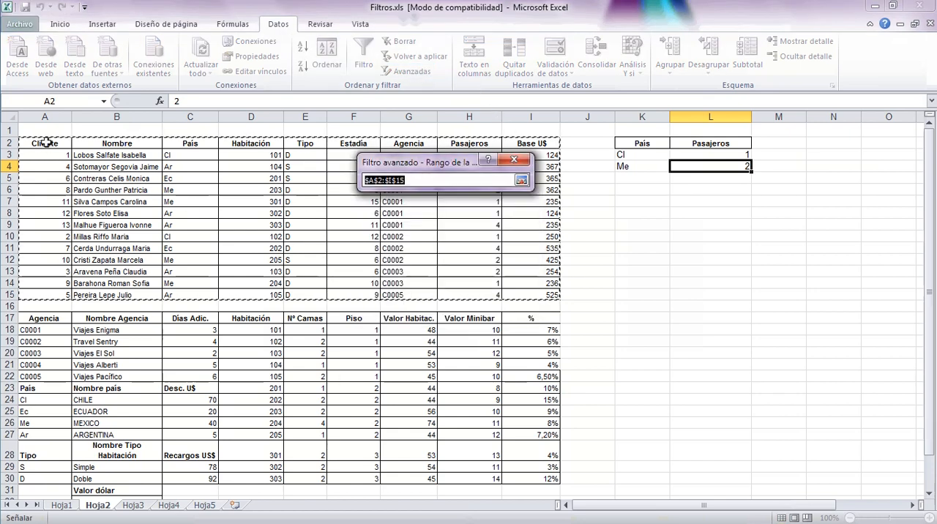
drag(46, 143, 512, 296)
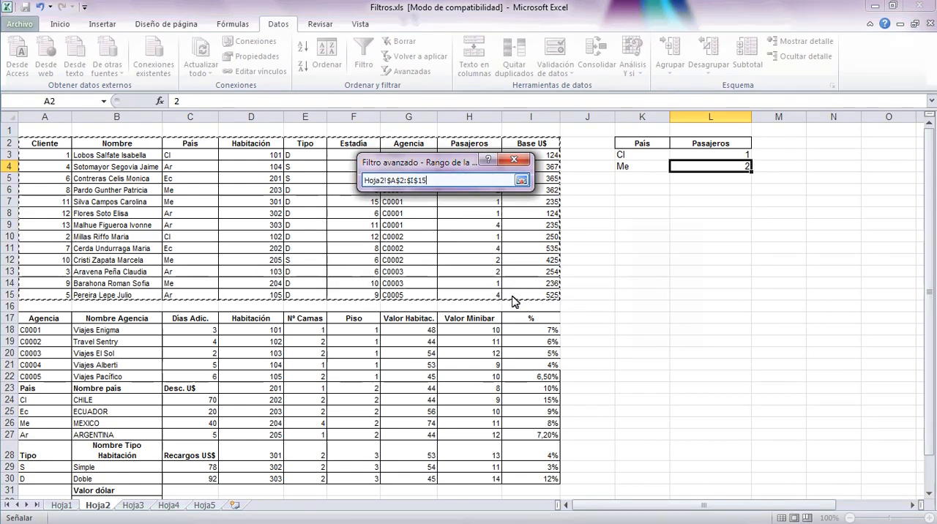
click(521, 180)
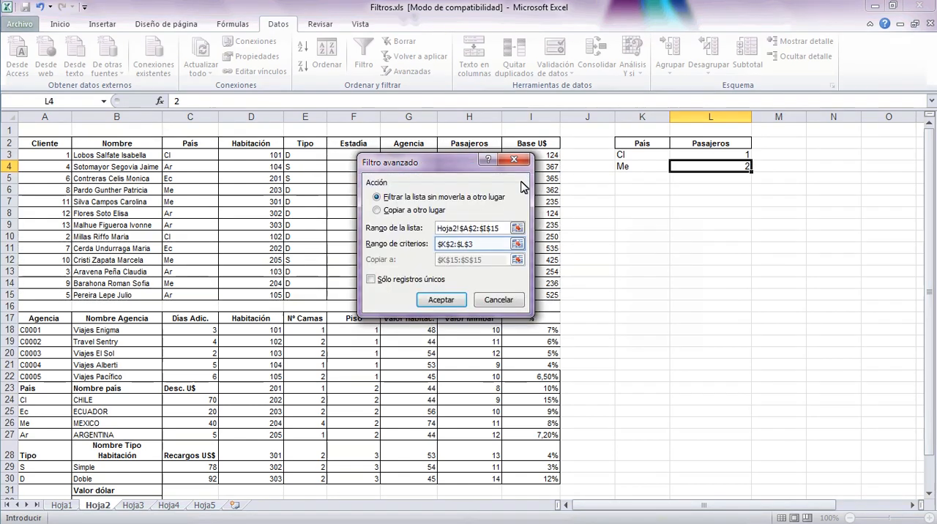
Set the advanced filter's criteria range to K2:L4, covering both alternative criteria rows.
click(517, 244)
drag(639, 150, 710, 170)
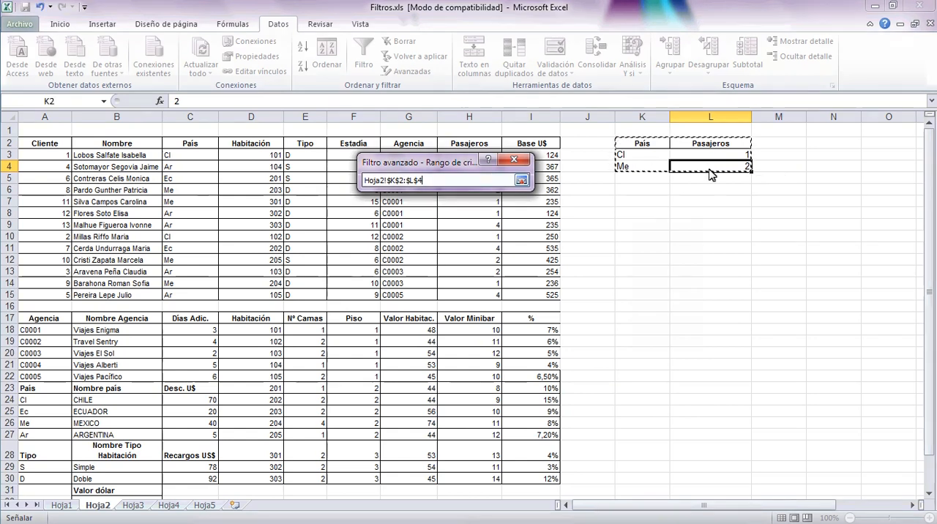
click(522, 180)
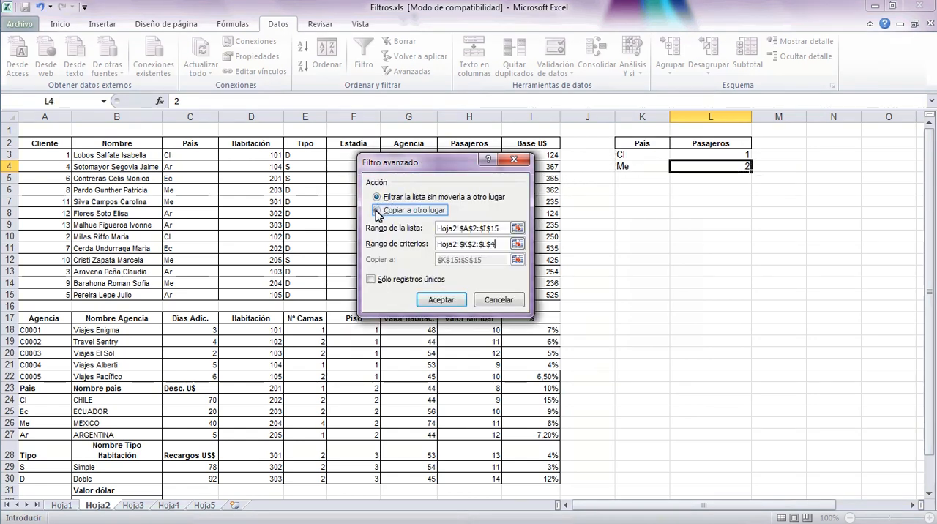
Set the filter to copy its results to another location at K15, and run it.
click(377, 211)
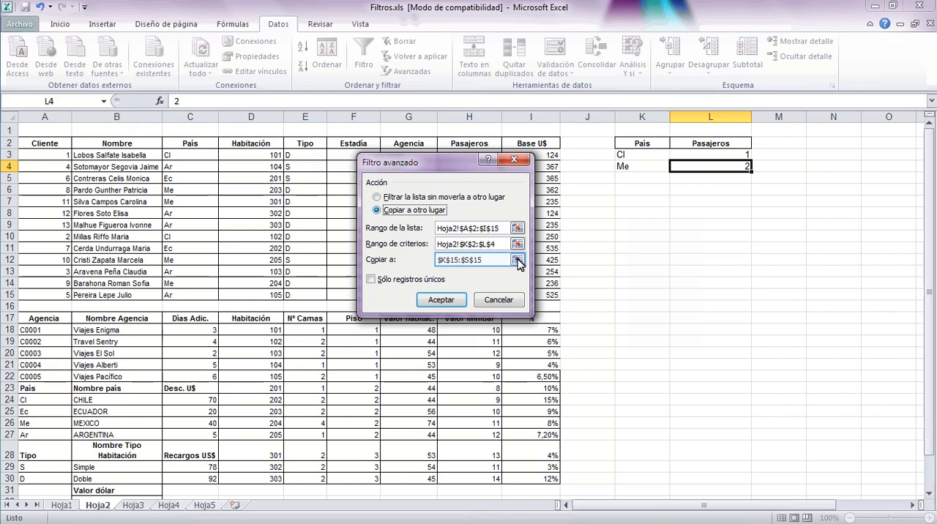
click(518, 261)
click(381, 292)
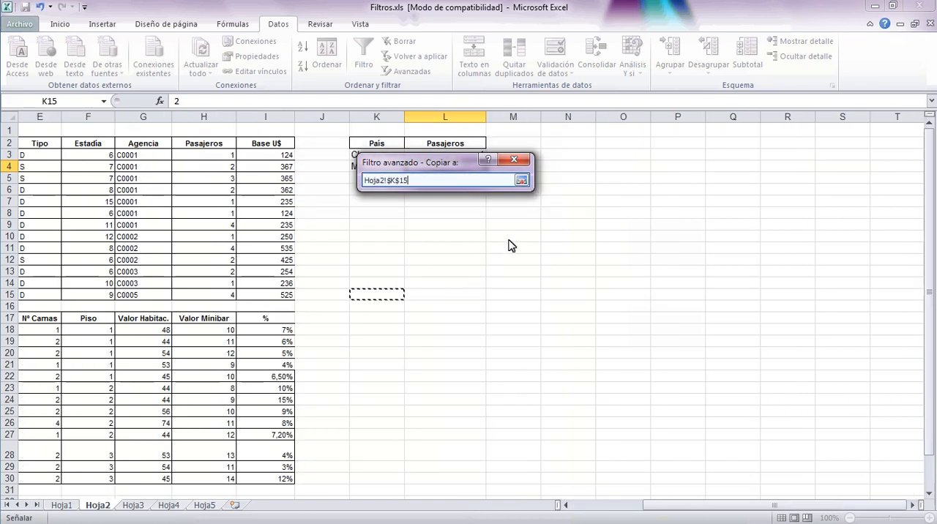
click(522, 180)
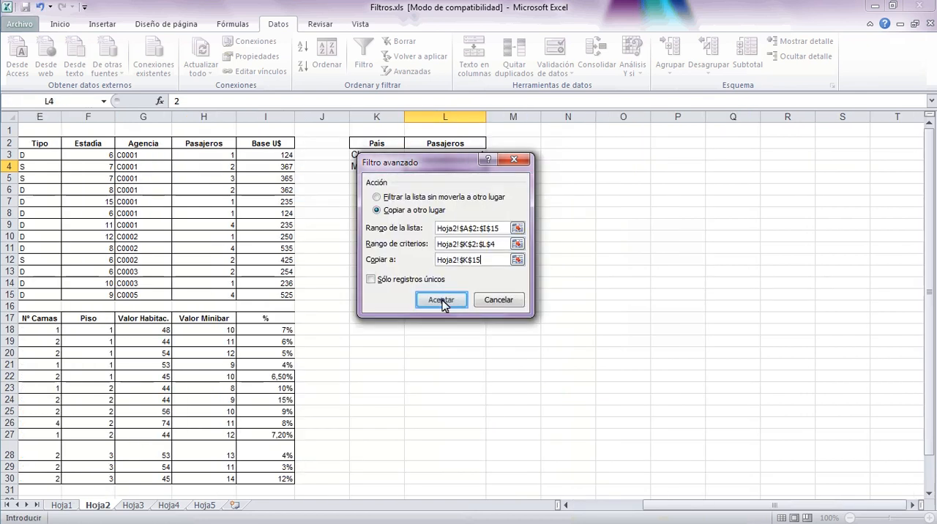
click(444, 302)
click(534, 419)
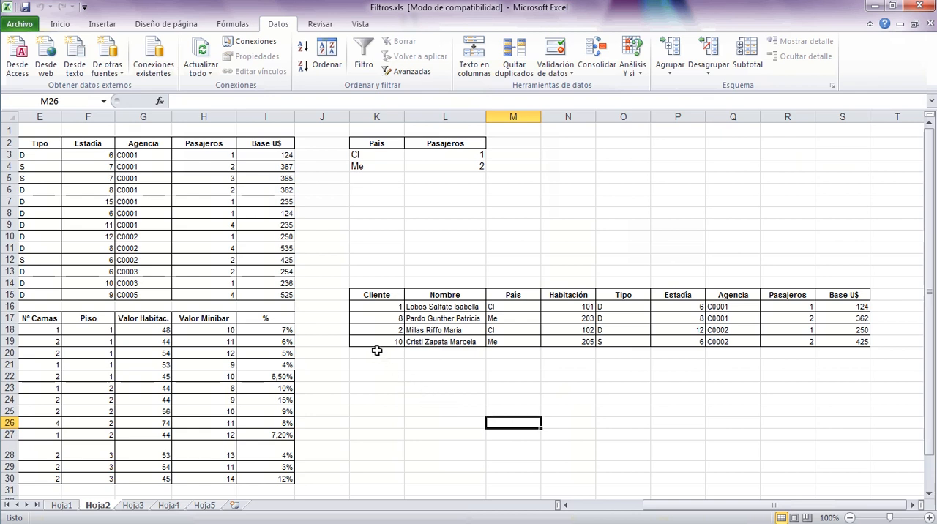
Clear all contents and formats from the block starting at K12 that holds the previously extracted records.
drag(354, 257, 884, 450)
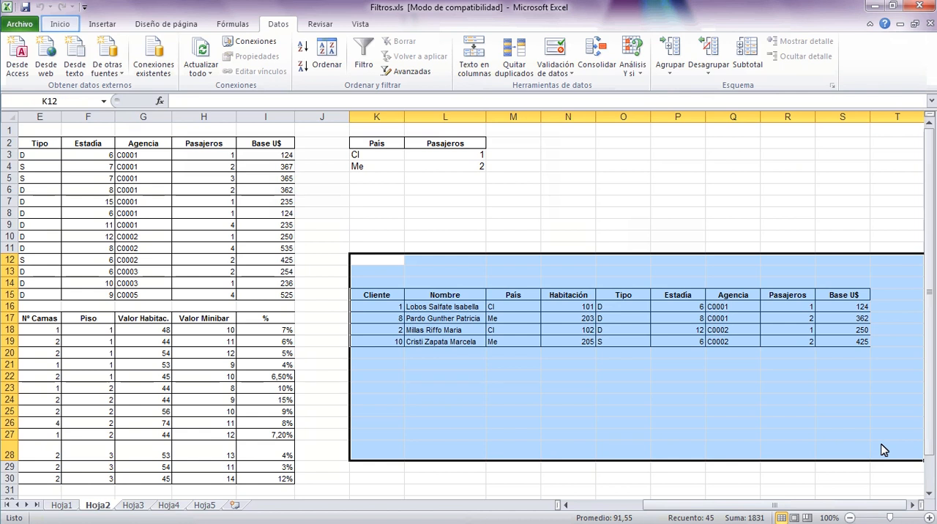
click(58, 27)
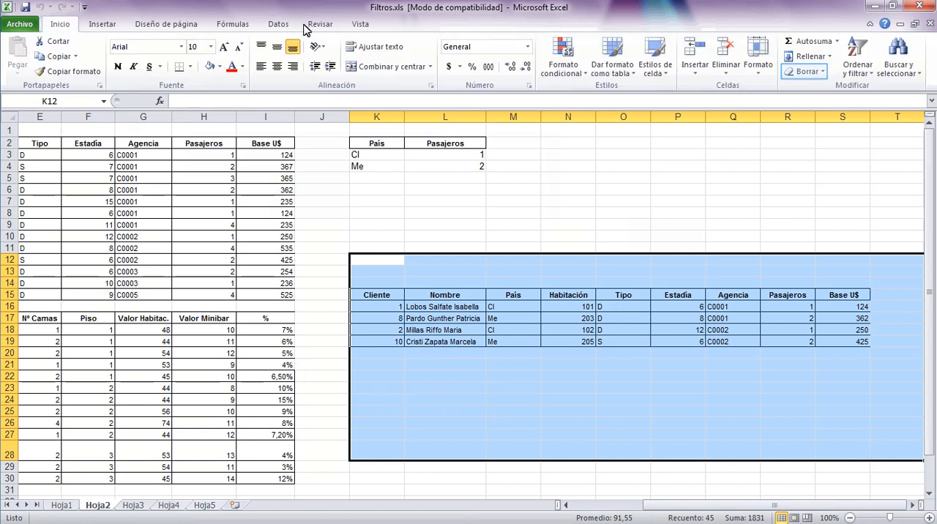
click(810, 74)
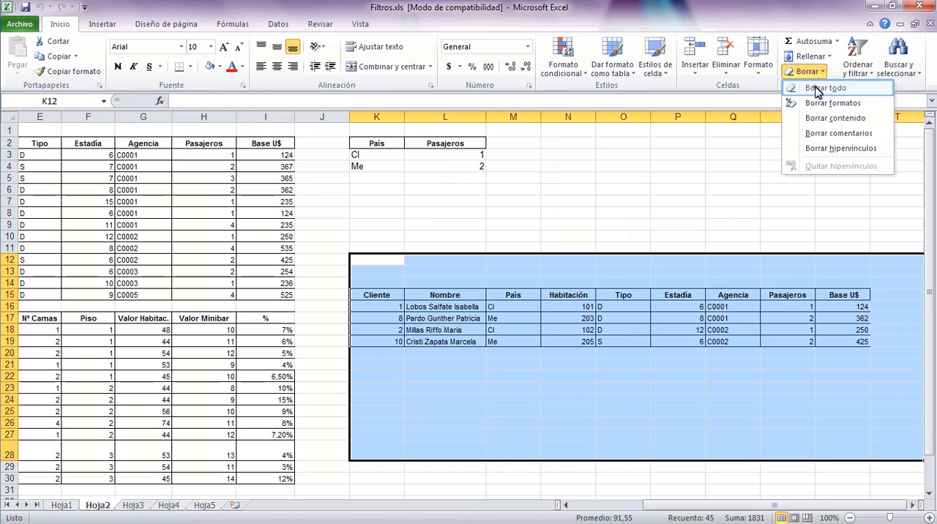
click(816, 88)
click(600, 189)
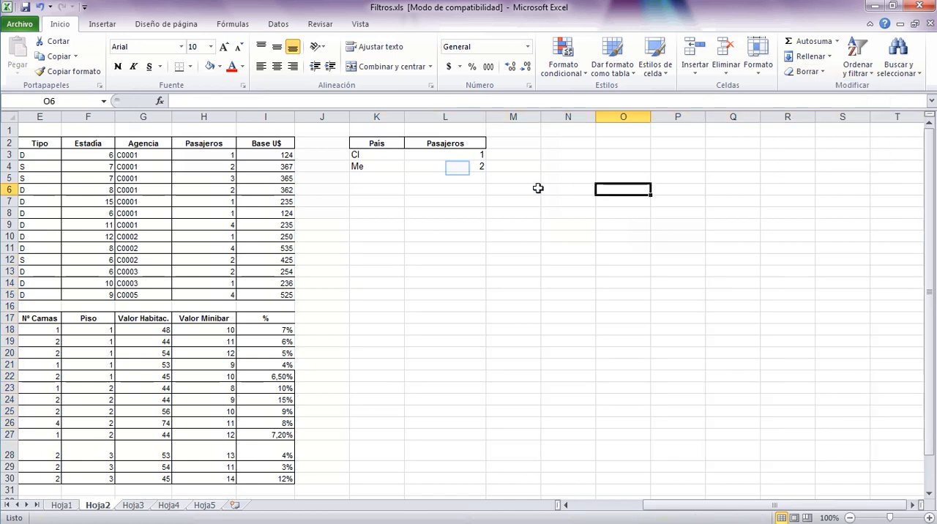
Change the Pasajeros criterion for Me in L4 to >2.
click(457, 167)
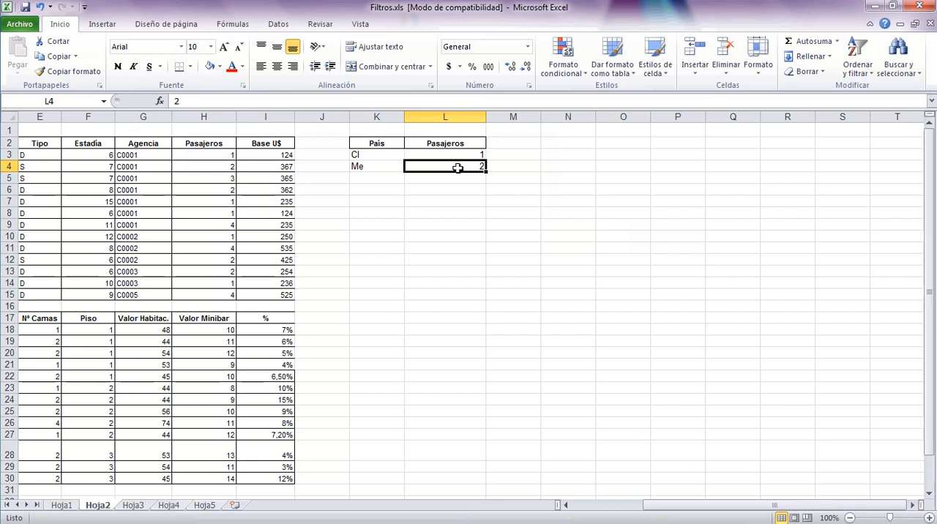
text(>)
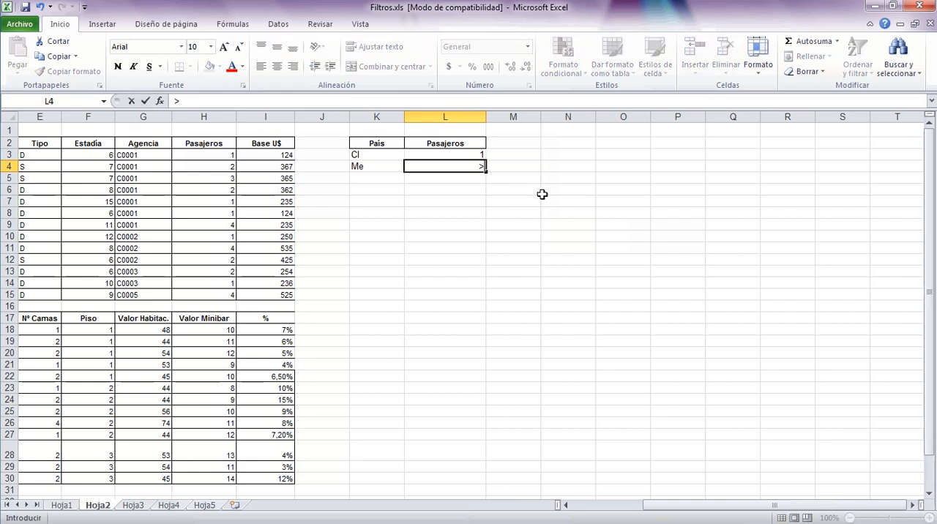
click(554, 228)
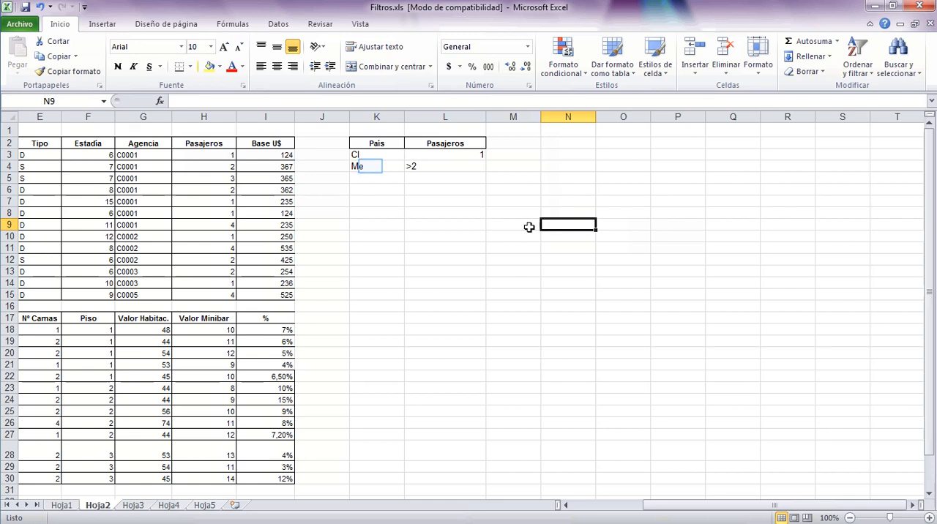
click(371, 166)
click(424, 166)
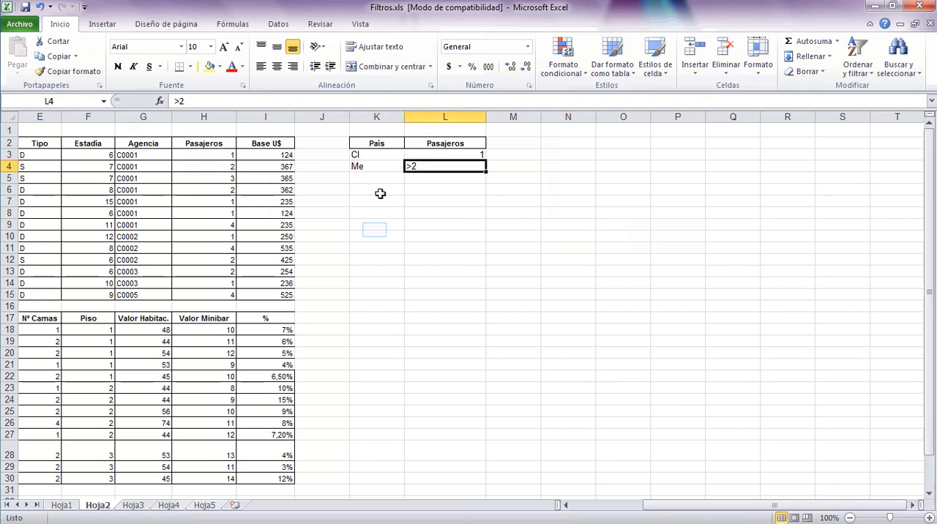
click(374, 229)
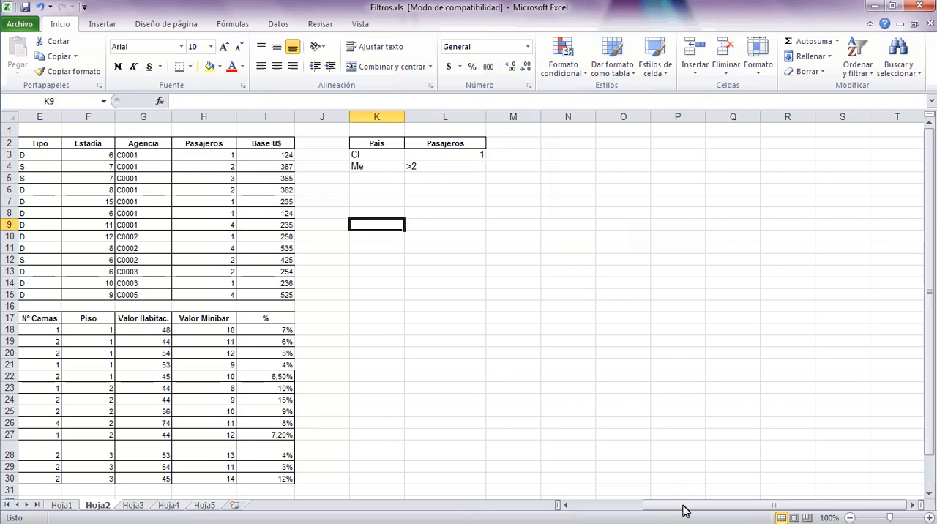
Start an advanced filter and reselect the client table A2:I15 on Hoja2 as the list range.
drag(685, 510, 542, 494)
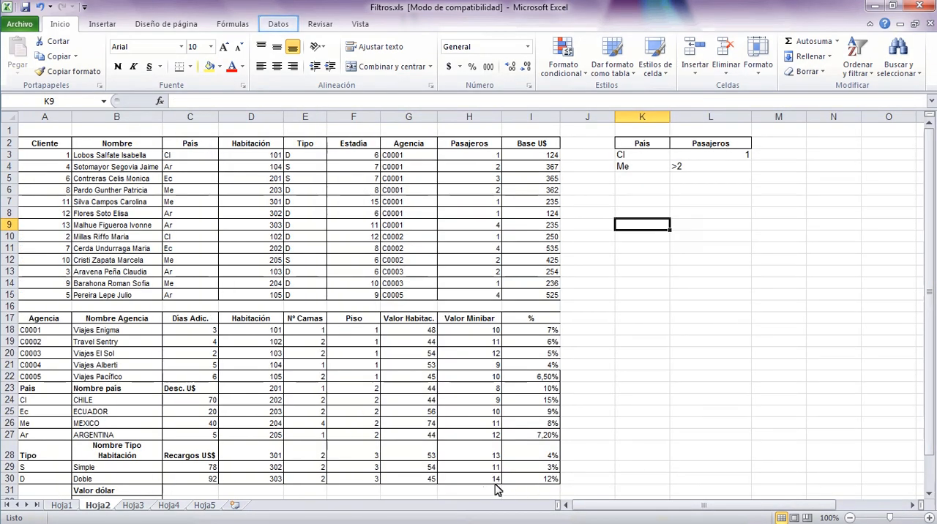
click(279, 24)
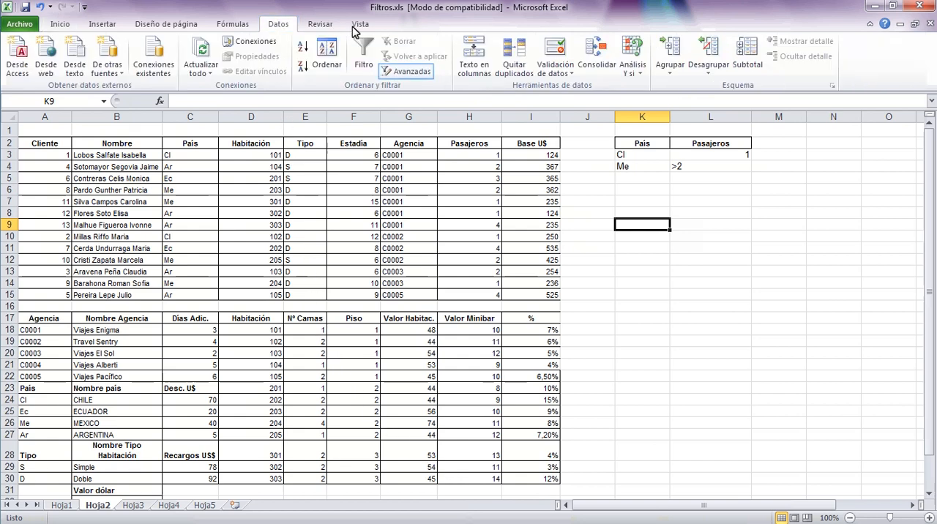
click(405, 76)
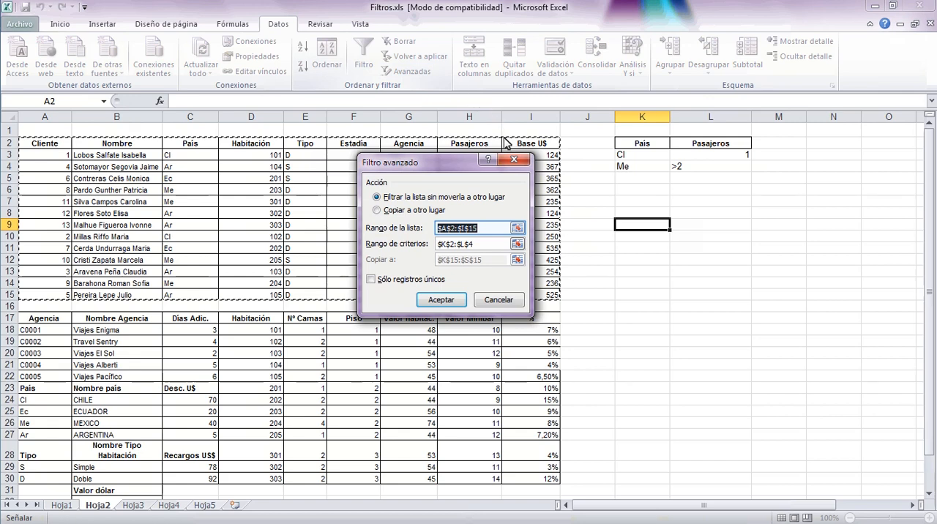
click(517, 228)
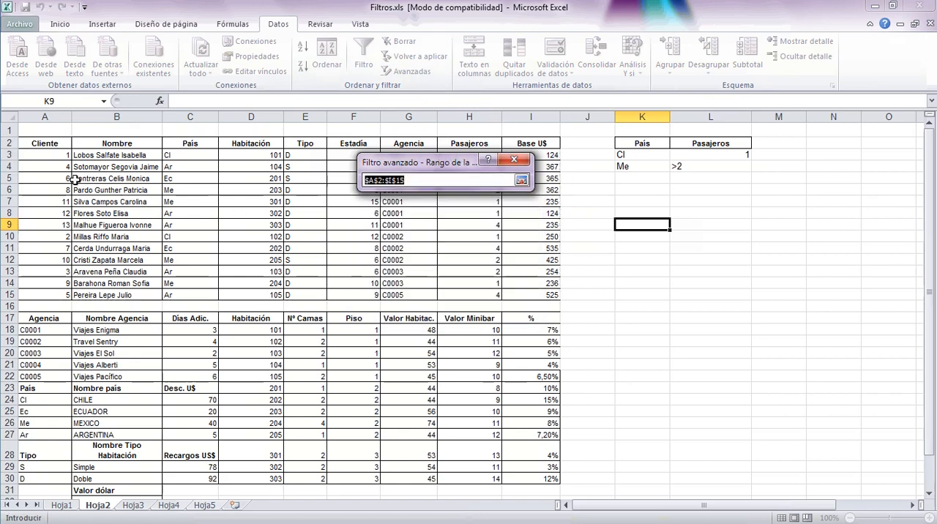
drag(46, 145, 517, 294)
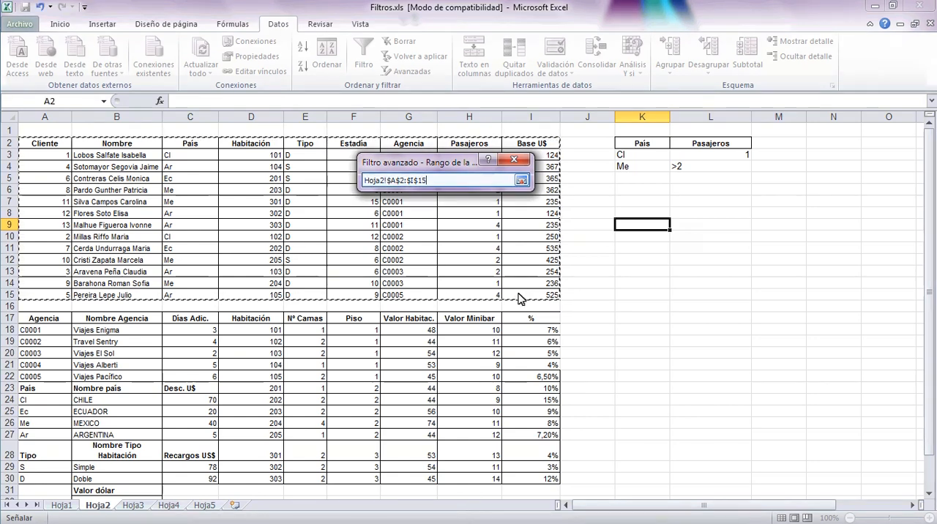
click(523, 183)
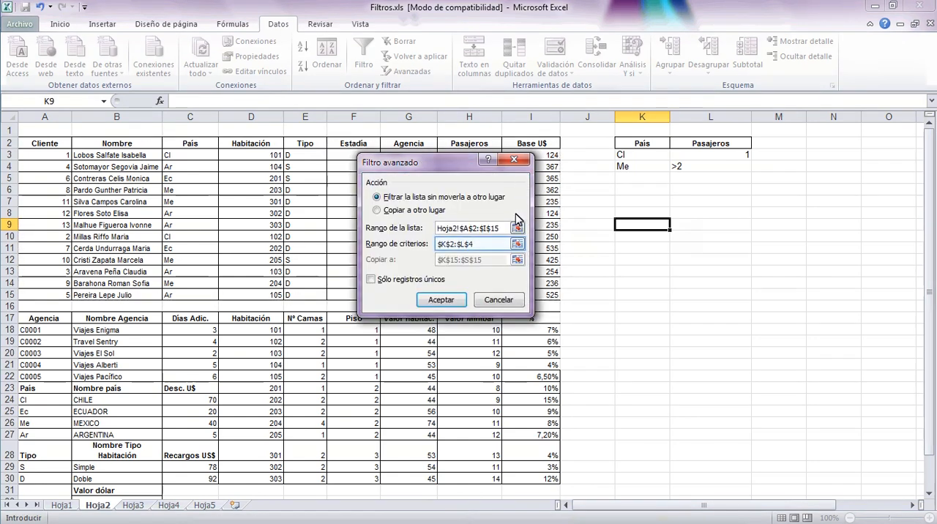
Reselect K2:L4, the headings and both criteria rows, as the advanced filter's criteria range.
click(516, 246)
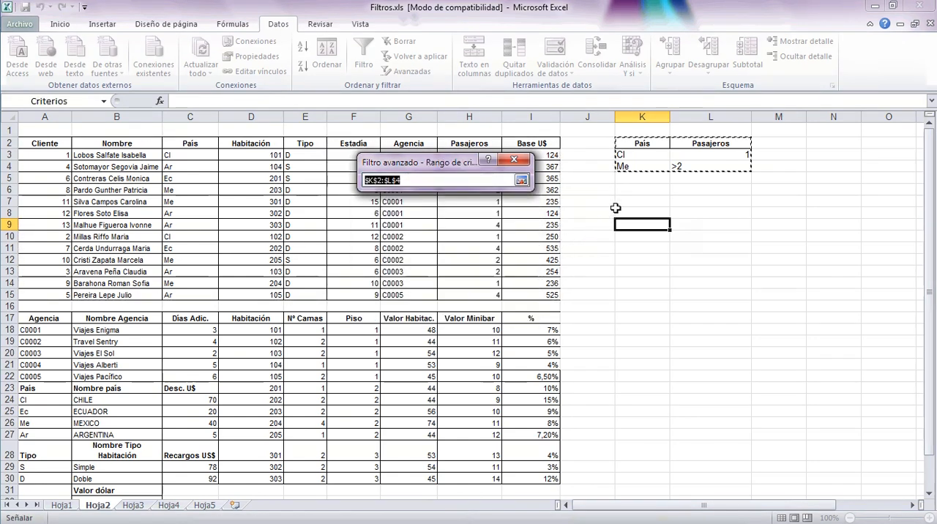
drag(632, 144, 708, 172)
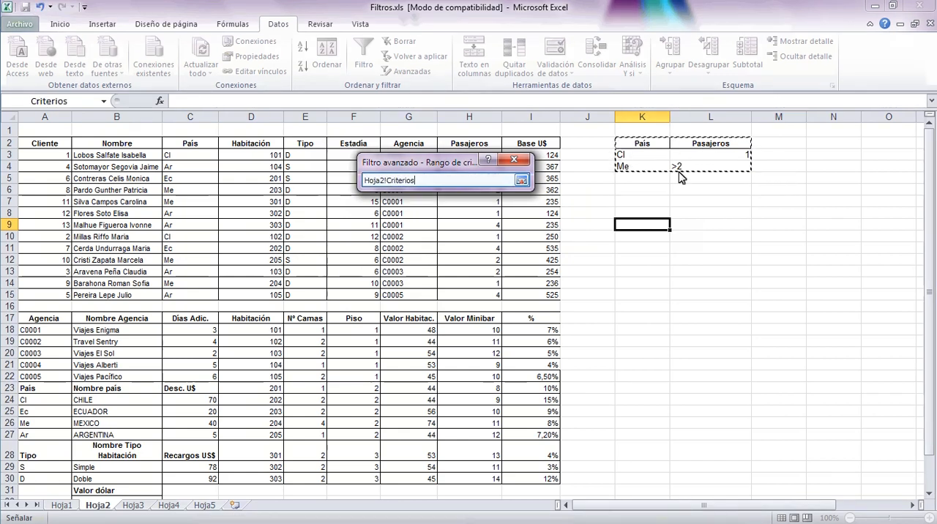
click(521, 180)
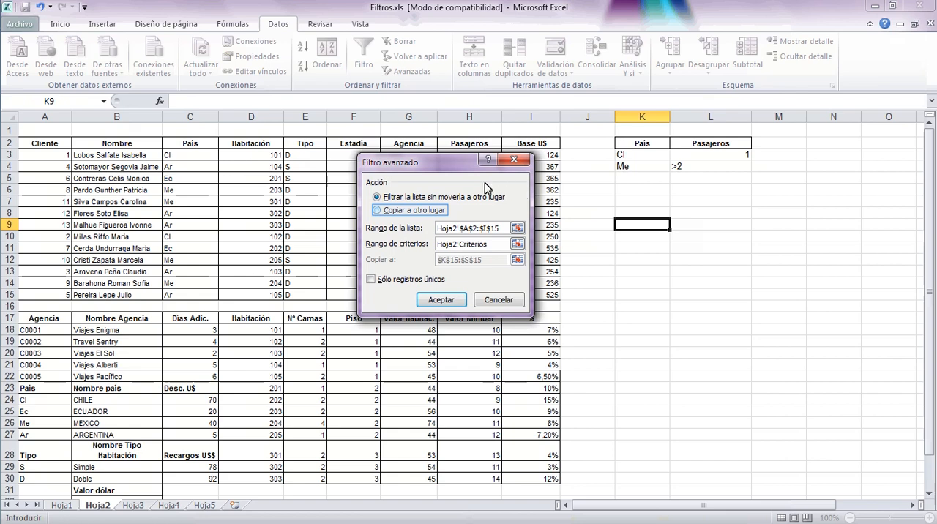
Set the advanced filter to copy its results to another location at K17, and run it.
click(394, 210)
click(518, 261)
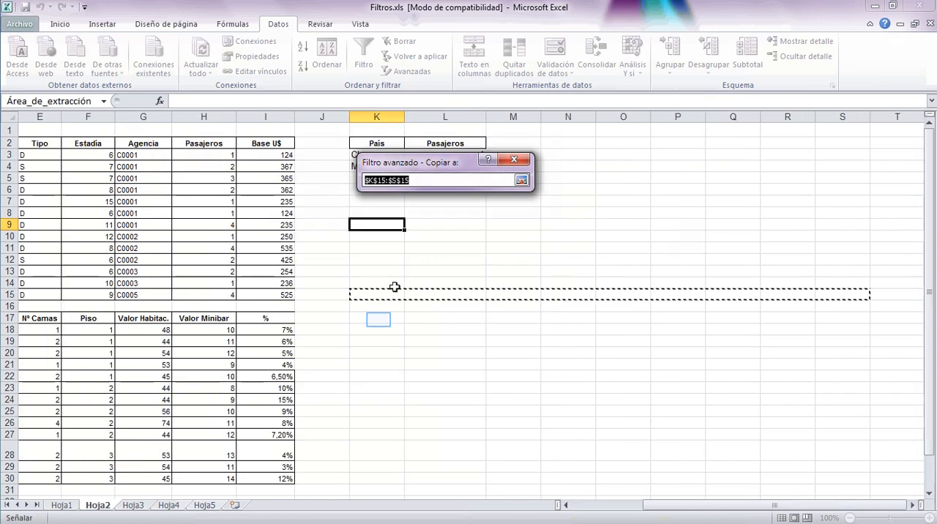
click(379, 320)
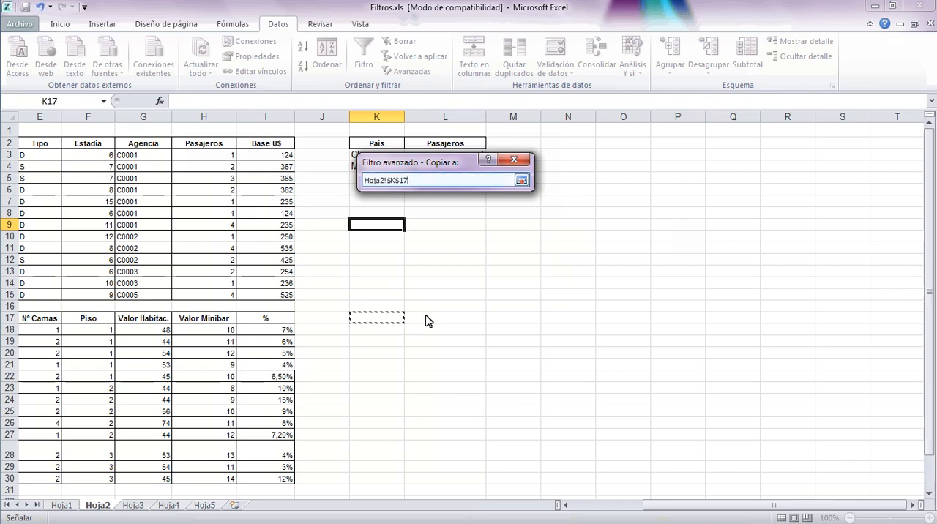
click(522, 180)
click(442, 300)
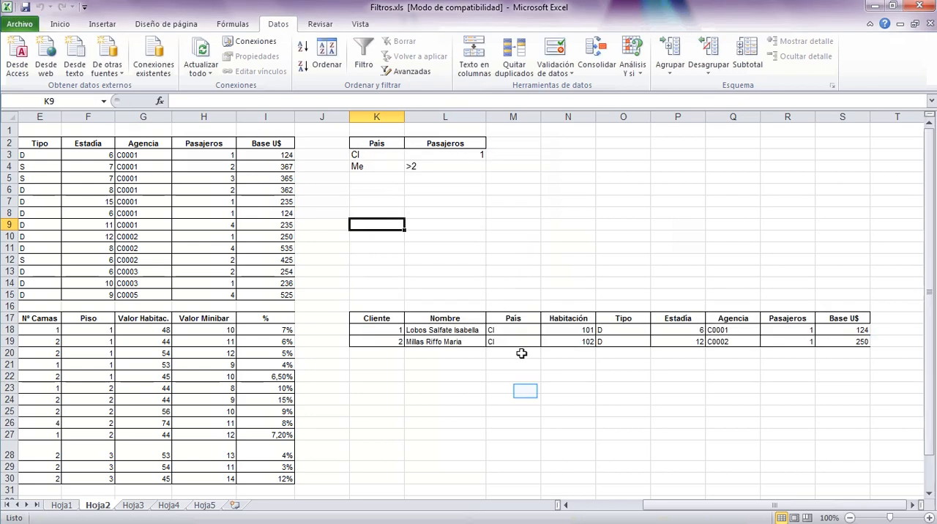
click(528, 395)
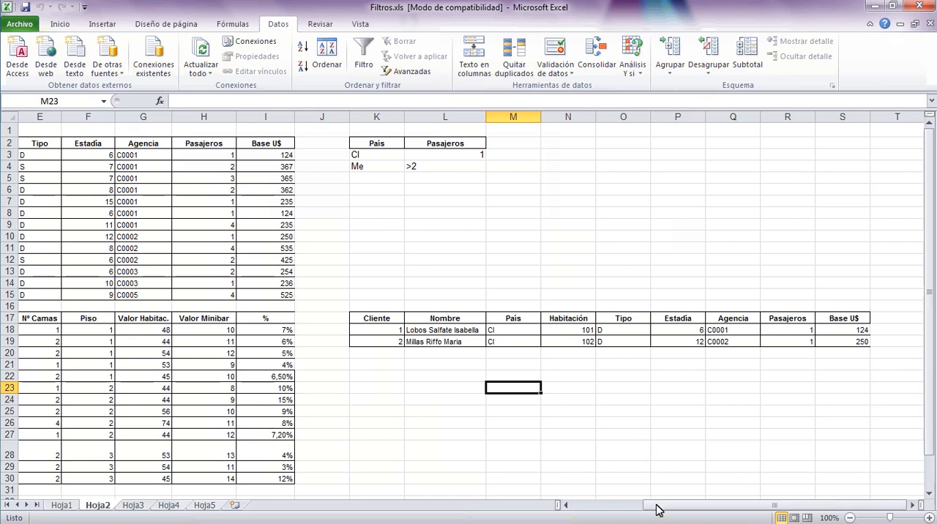
Turn on automatic filters for the client table's header cells A2:I2.
drag(657, 510, 522, 511)
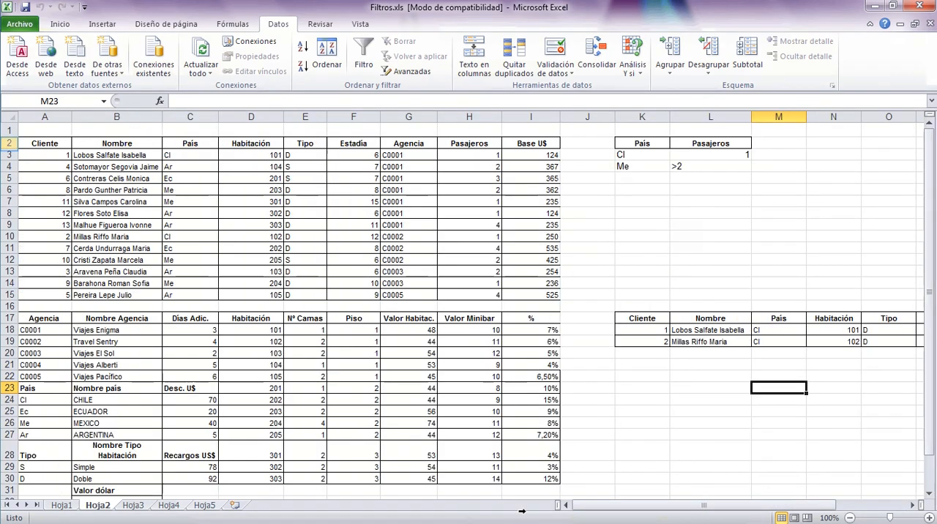
click(8, 143)
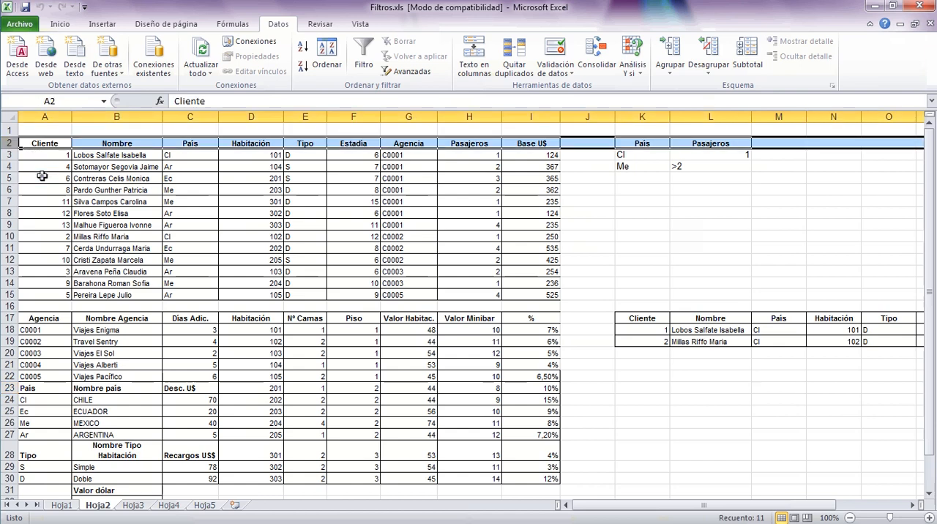
drag(44, 143, 519, 145)
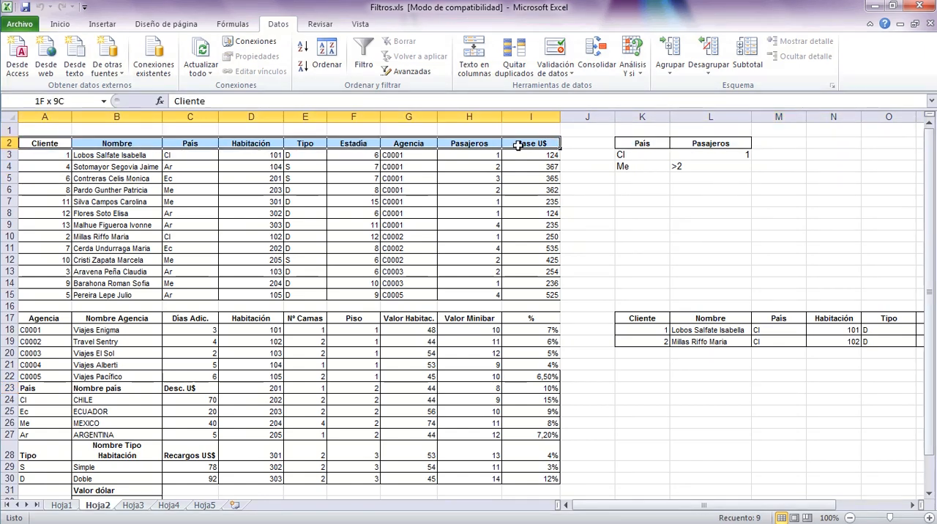
click(368, 66)
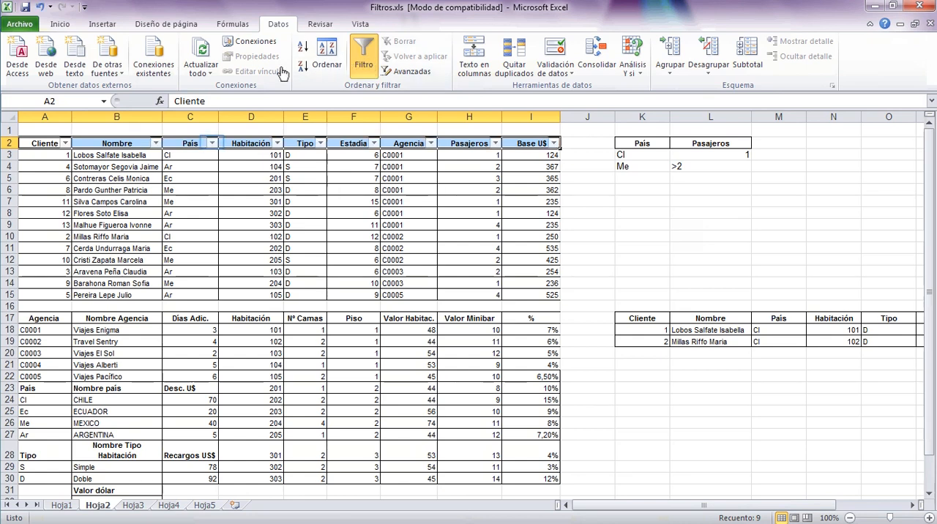
Filter the client table's País column to Me only to inspect its records, and remove the automatic filter.
click(211, 144)
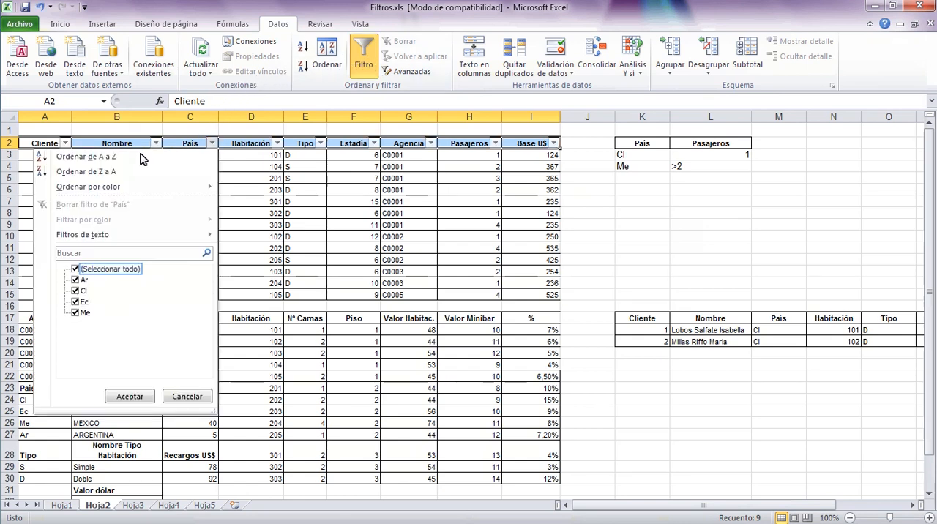
click(76, 268)
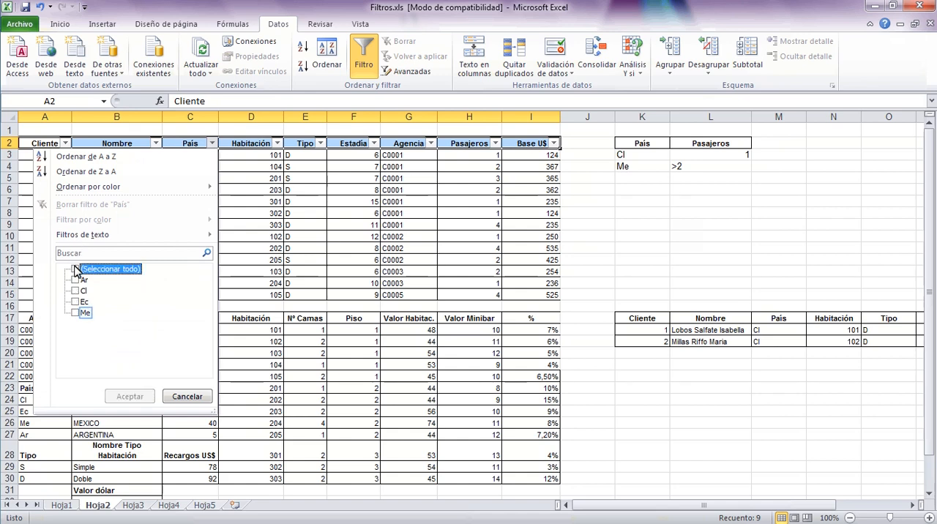
click(76, 313)
click(130, 396)
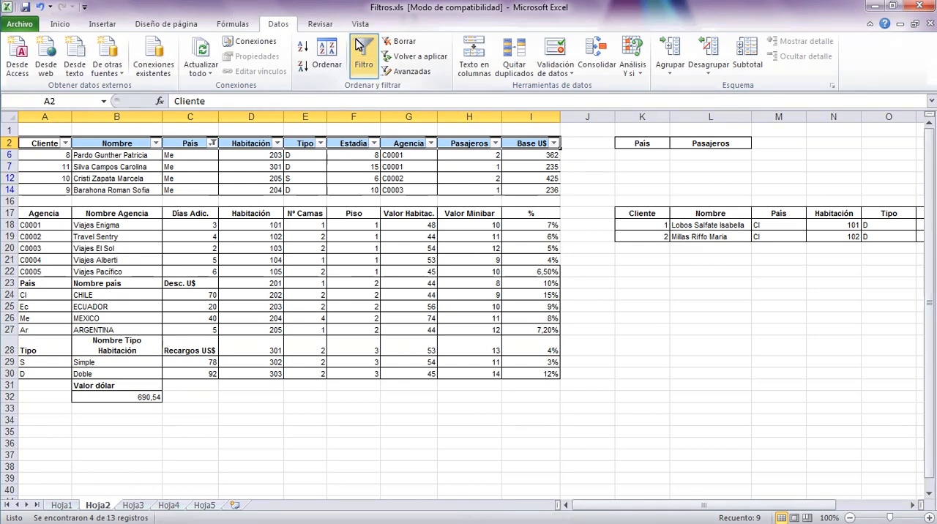
click(367, 58)
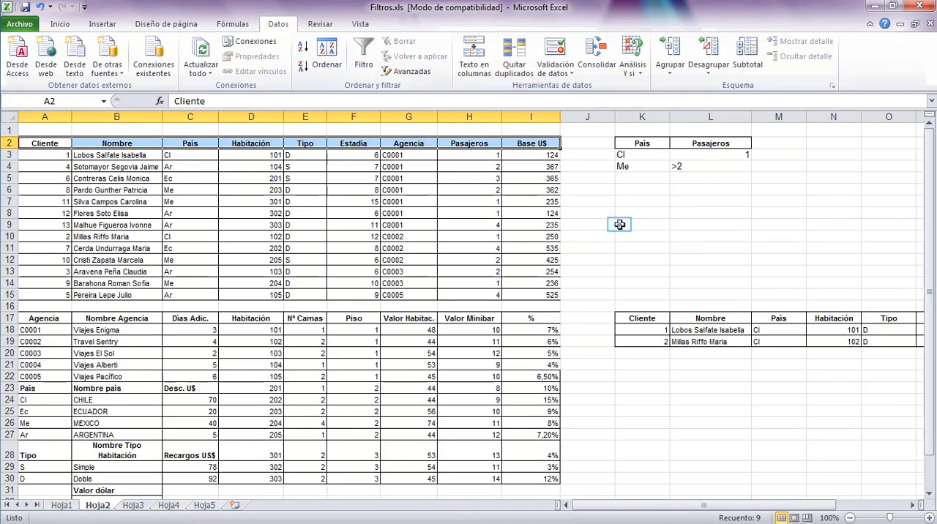
click(619, 224)
Change the Pasajeros criterion for Me in L4 to >1.
click(709, 166)
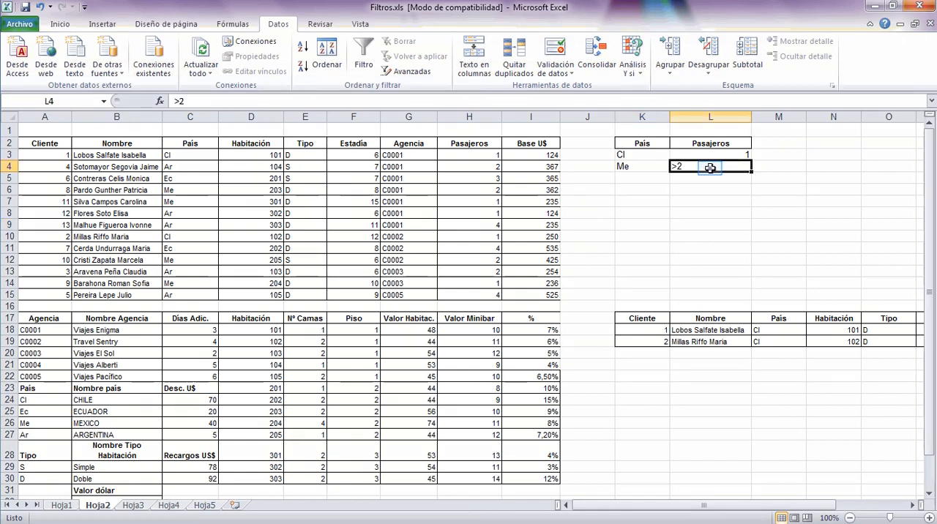
click(194, 103)
key(BackSpace)
text(1)
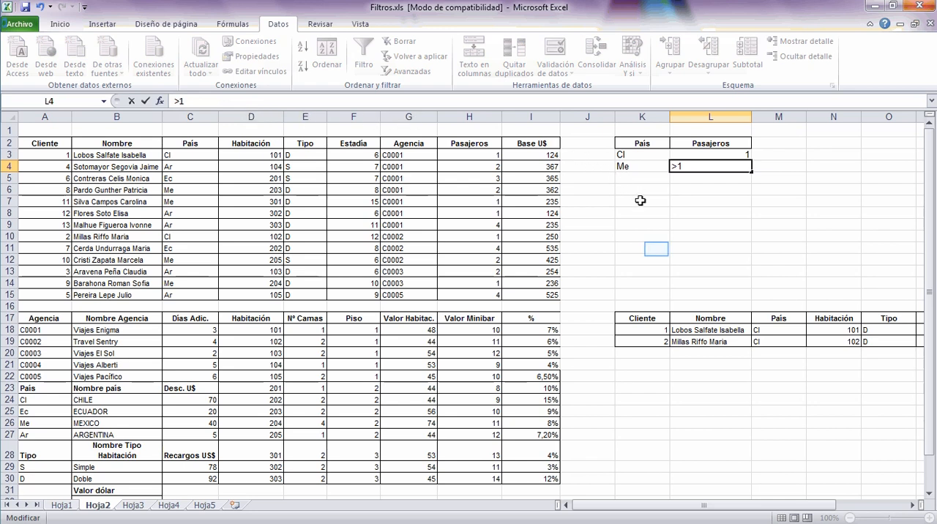
click(655, 249)
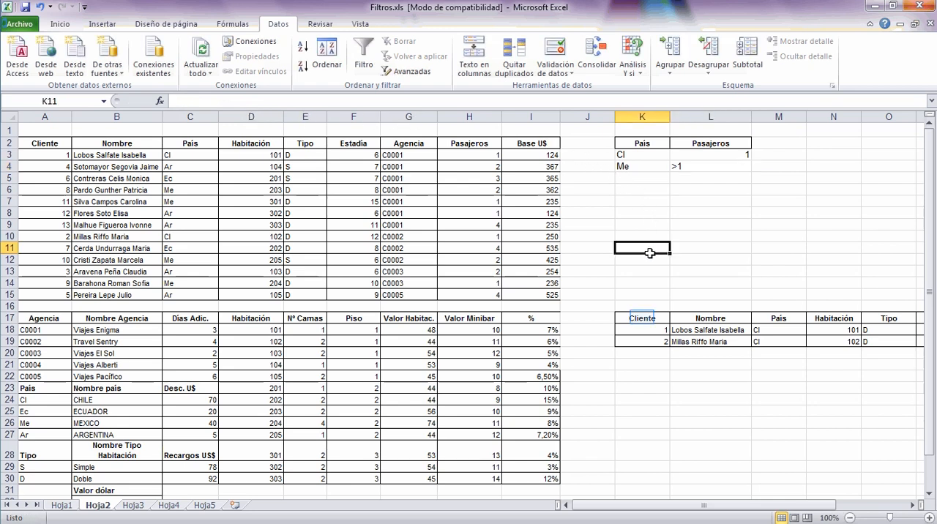
Clear all contents and formatting of the previous extraction, covering rows 16 to 23 from column K onward.
click(641, 317)
click(671, 227)
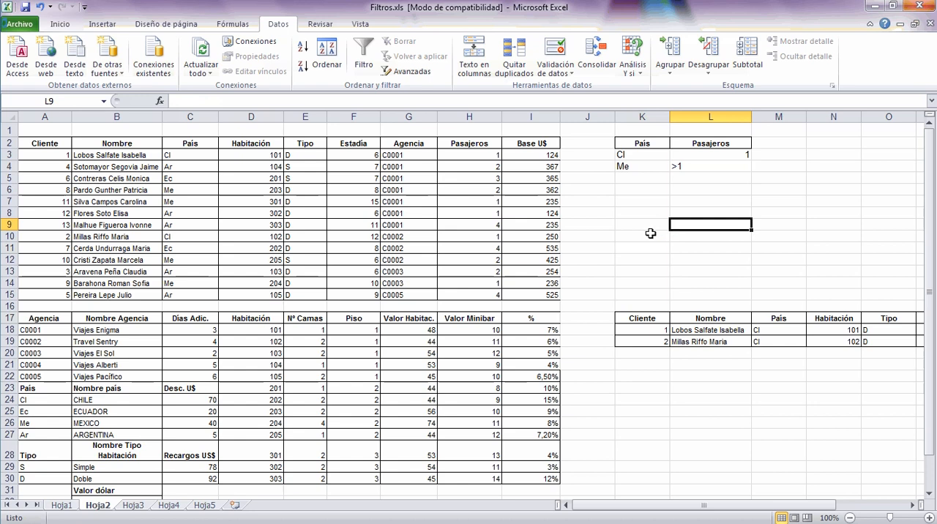
drag(623, 307, 915, 390)
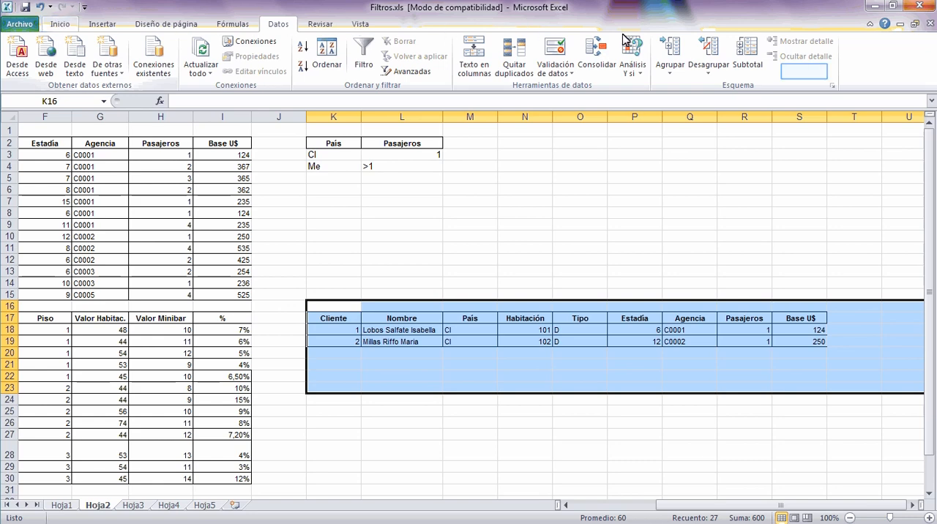
scroll(805, 71, up, 4)
click(807, 71)
click(827, 89)
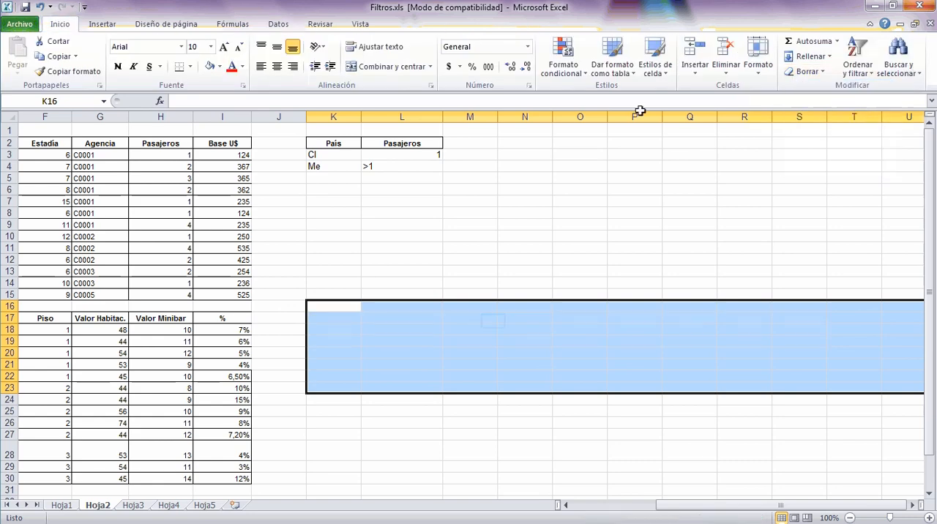
click(412, 272)
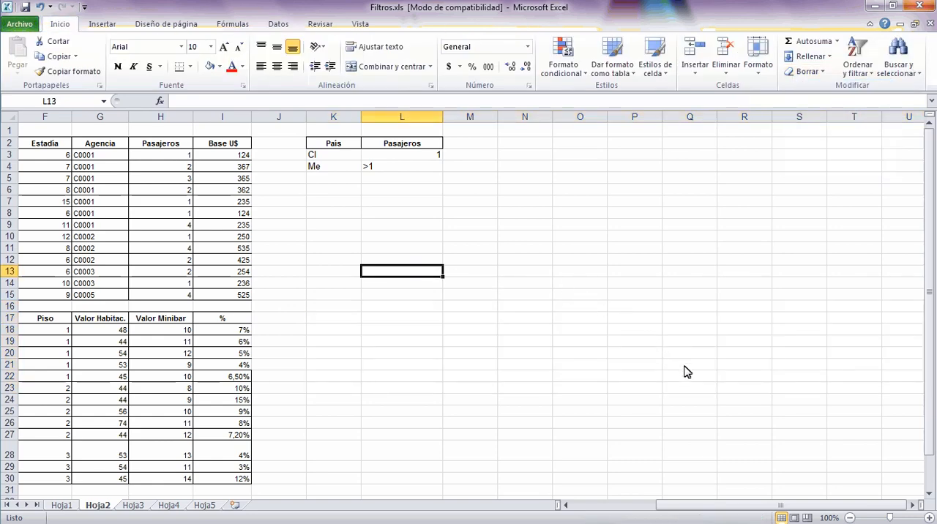
Start an advanced filter with the client table A2:I15 as list range and K2:L4 as criteria range.
drag(725, 509, 556, 512)
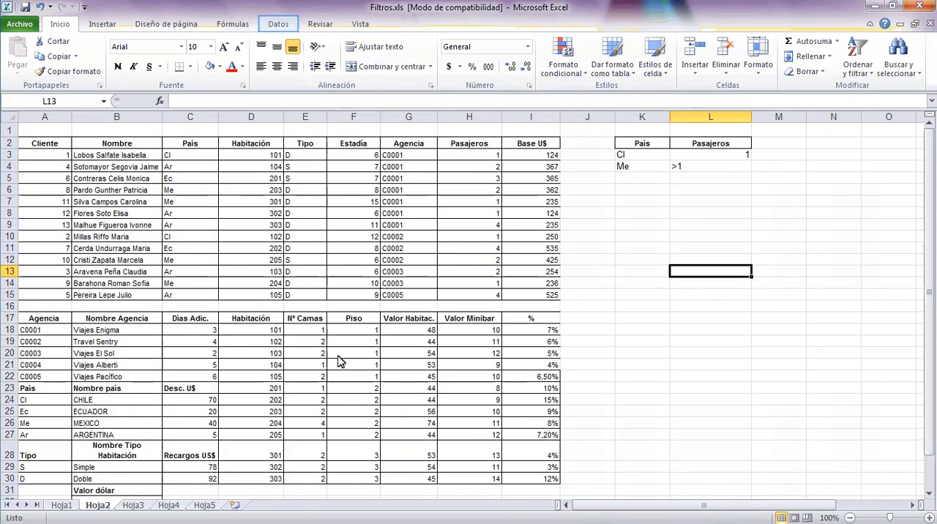
click(287, 24)
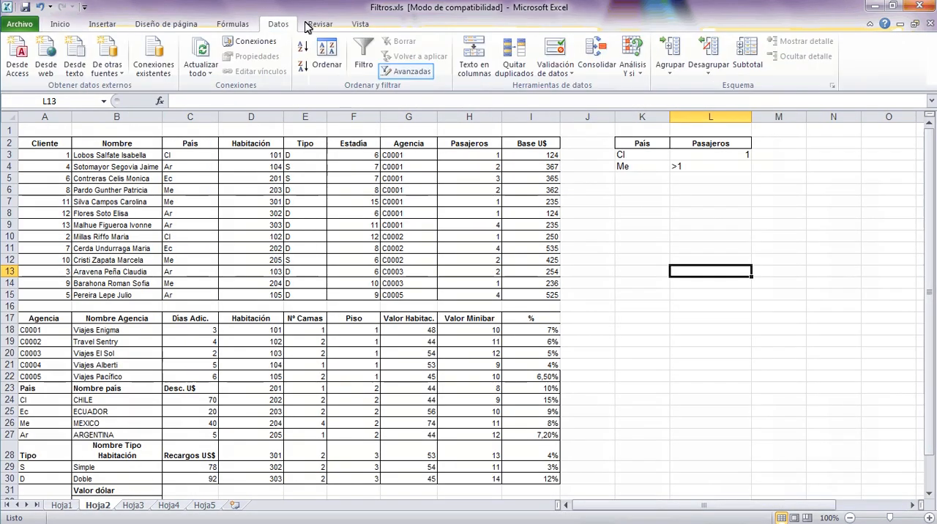
click(401, 73)
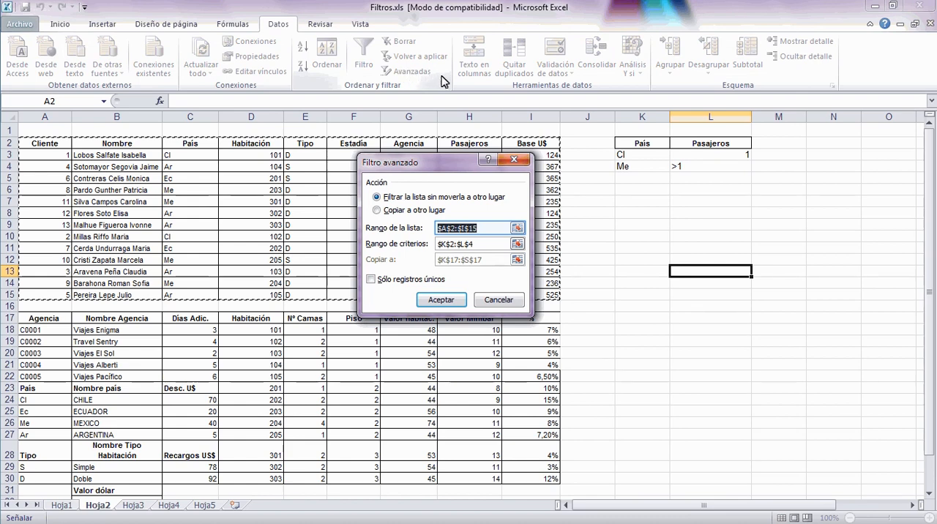
click(517, 228)
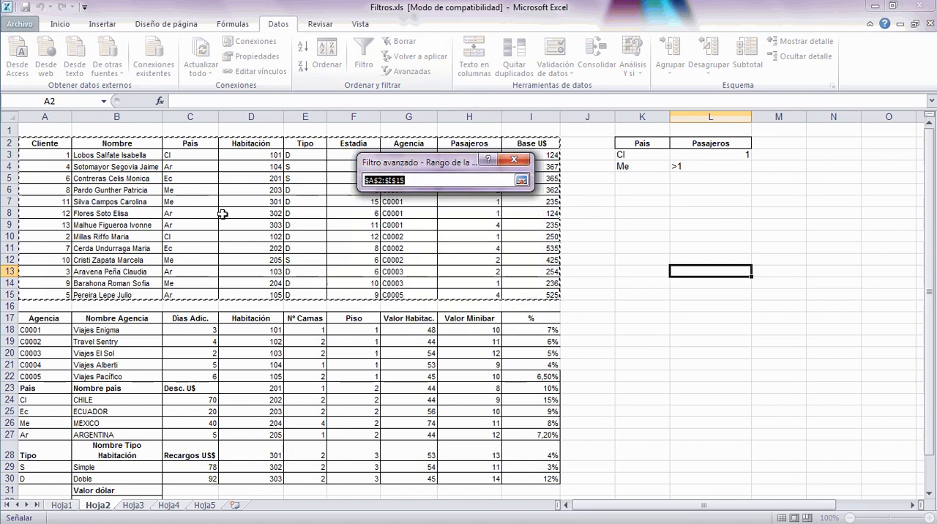
drag(42, 146, 520, 294)
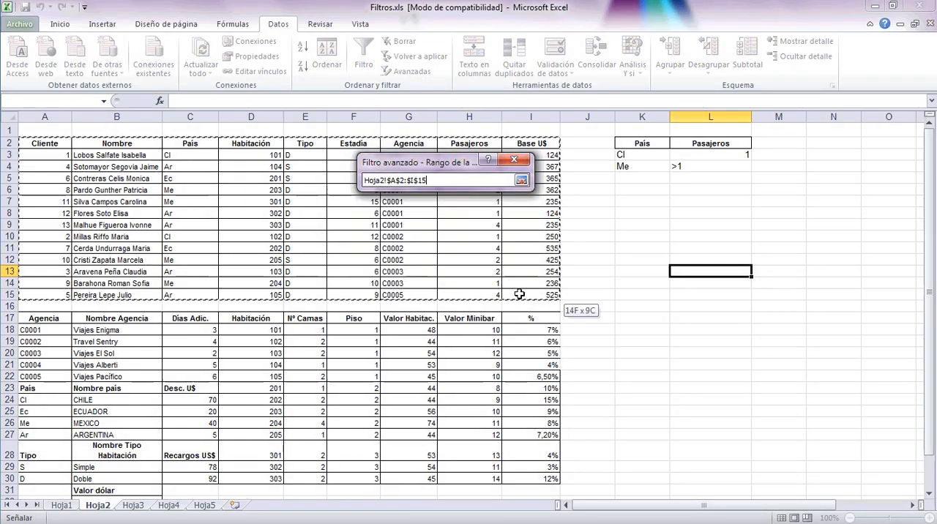
click(521, 181)
click(518, 244)
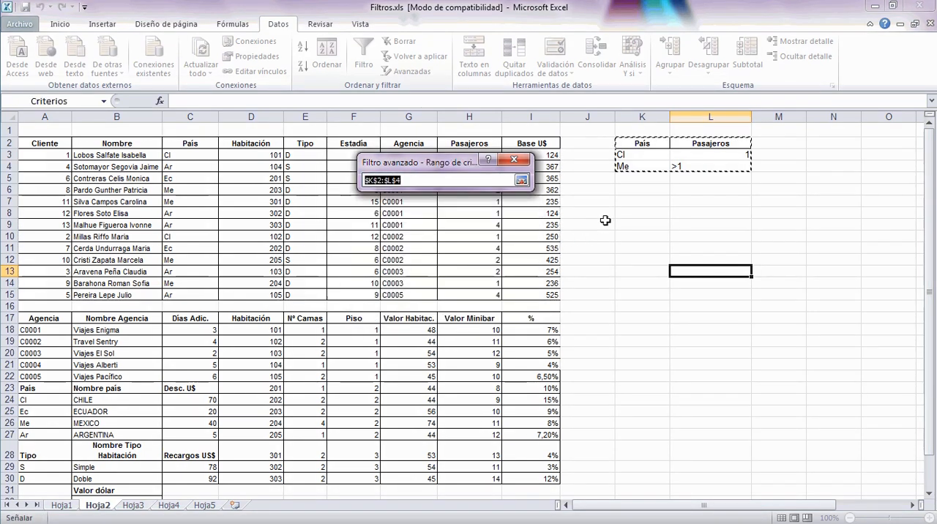
drag(634, 144, 699, 174)
click(521, 180)
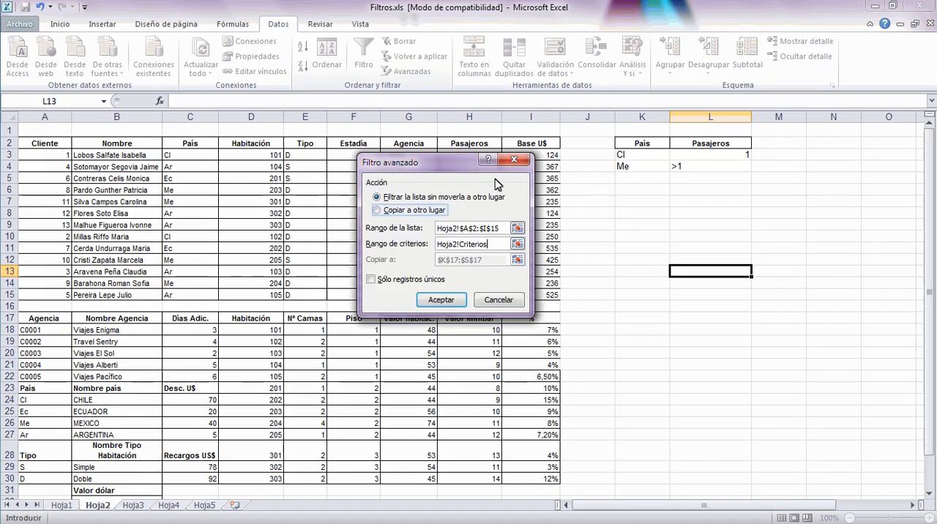
Set the advanced filter to copy its results to another location at K16, and run it.
click(377, 210)
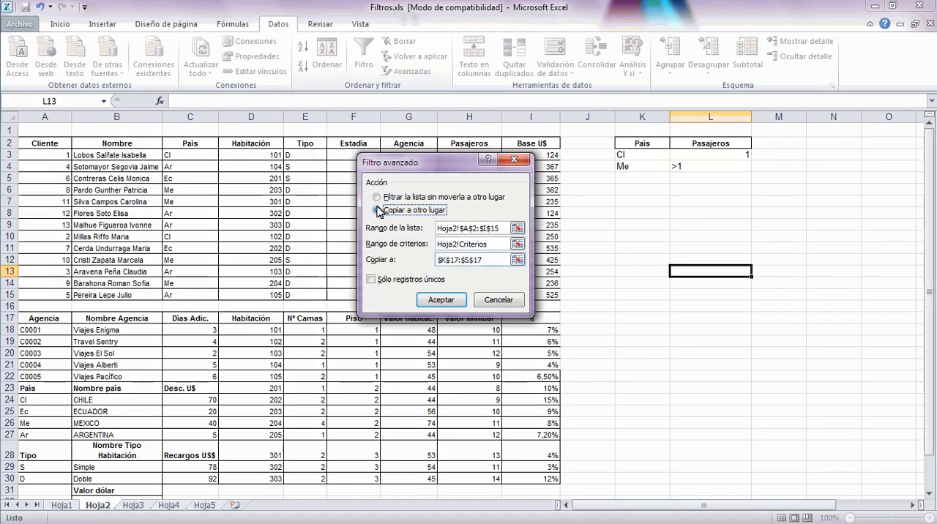
click(518, 260)
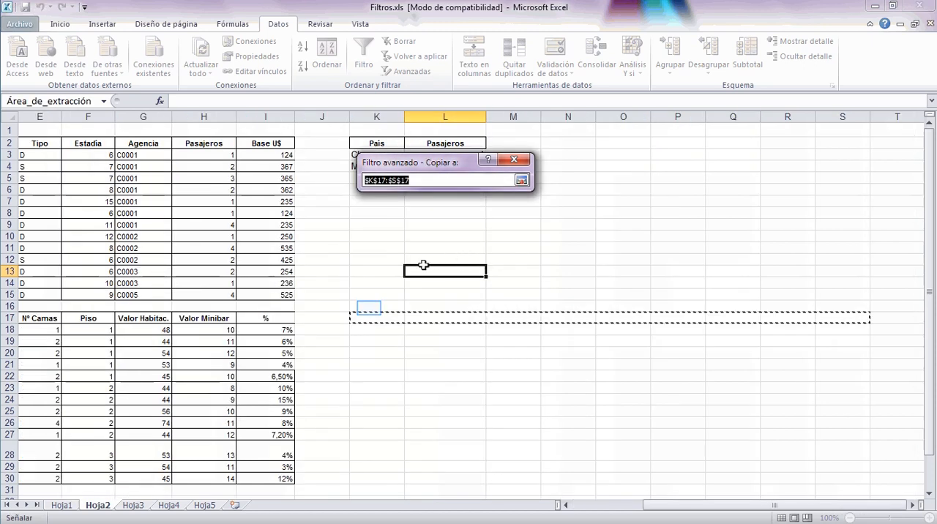
click(389, 308)
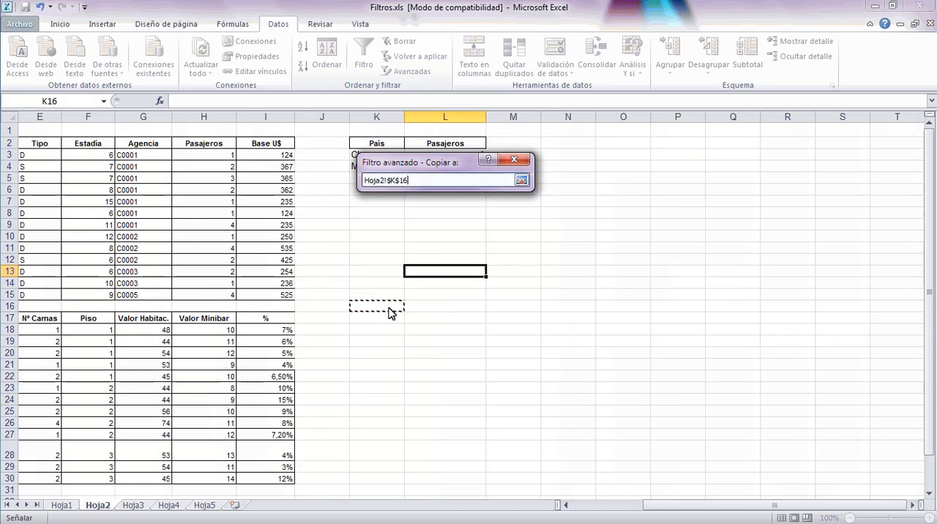
click(522, 181)
click(443, 302)
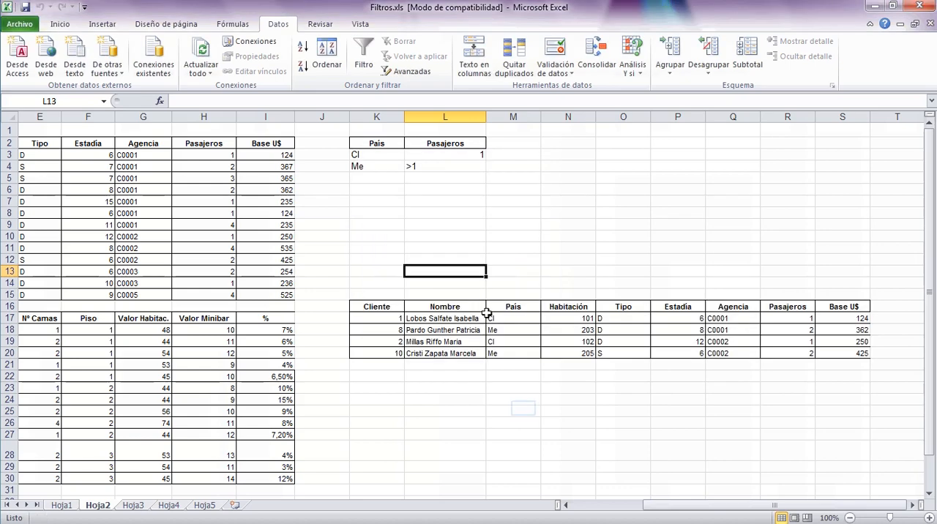
click(523, 409)
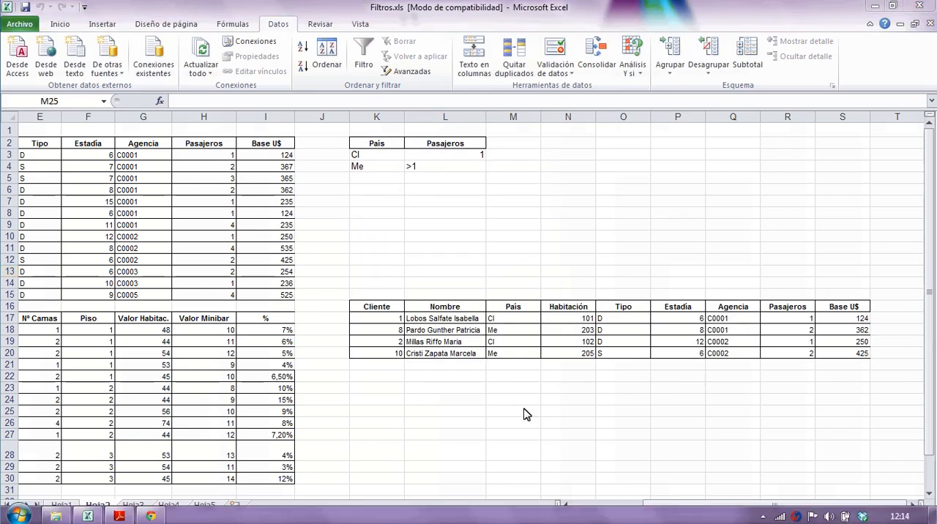